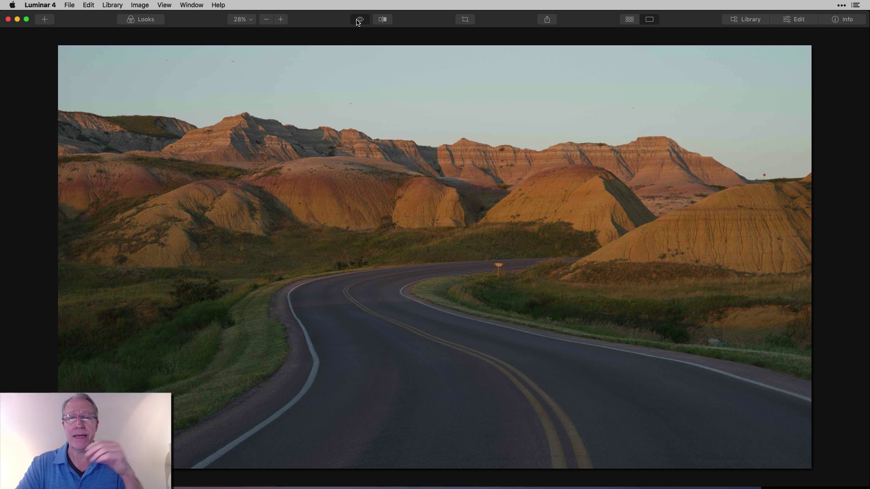
Toggle the before/after view to see the original warm-colour DSC04491.ARW road photo.
click(360, 20)
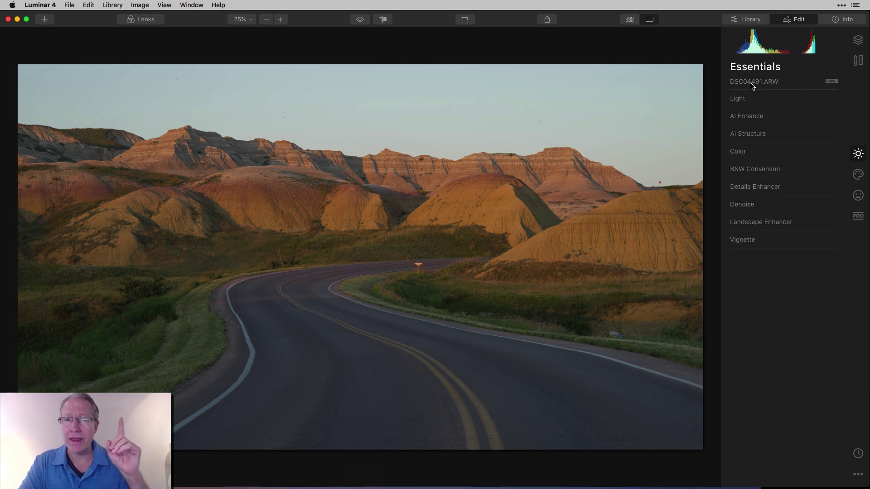
Convert to B&W and set luminance to Red 53, Yellow 55, Green -74, Blue 47.
click(768, 170)
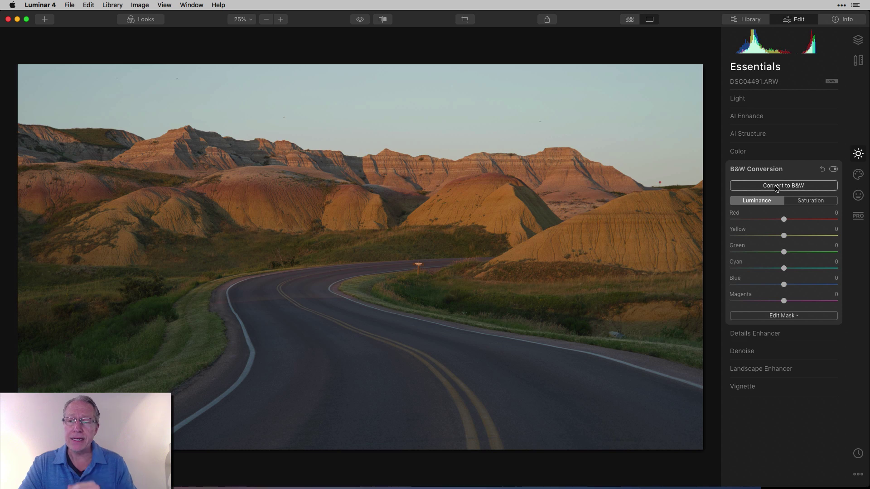
click(776, 187)
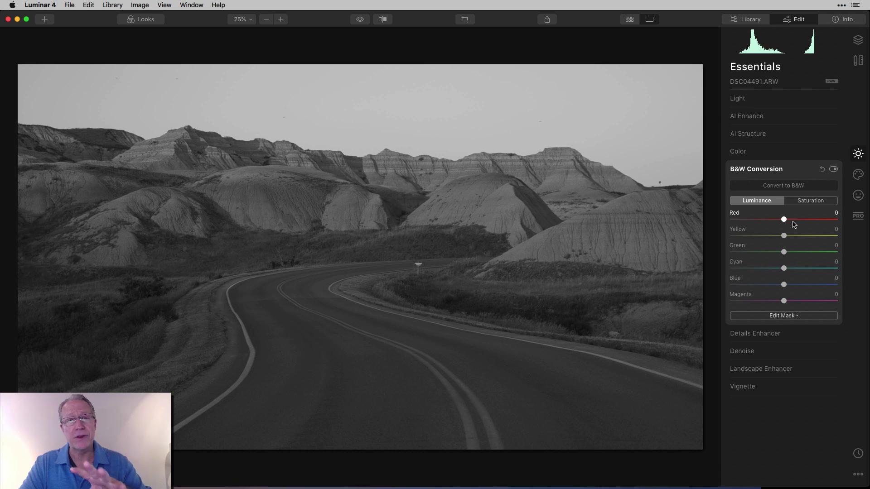
click(817, 205)
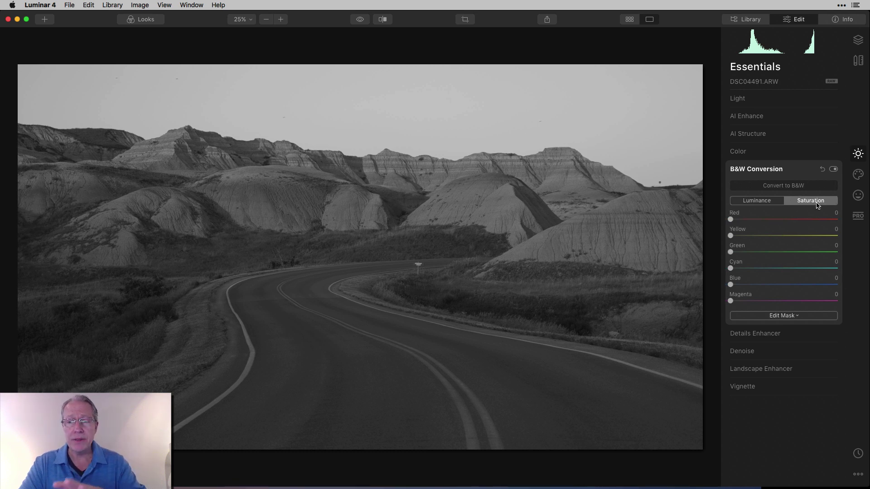
click(752, 203)
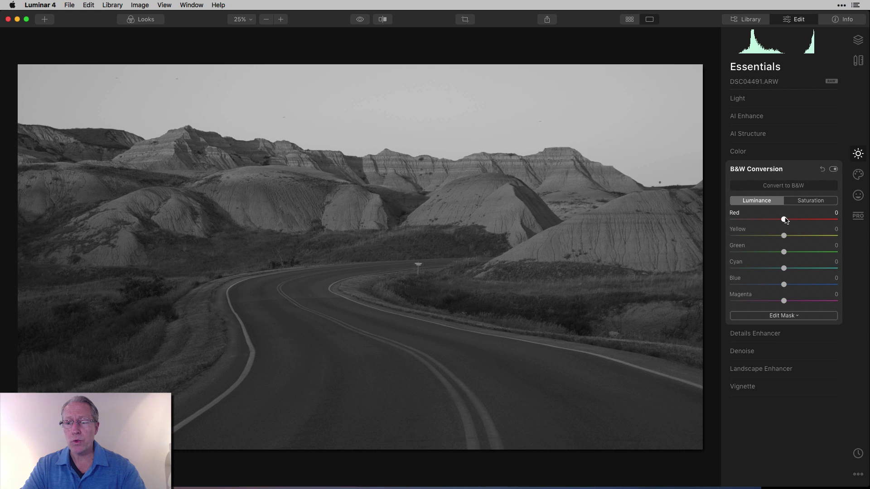
drag(783, 219, 744, 252)
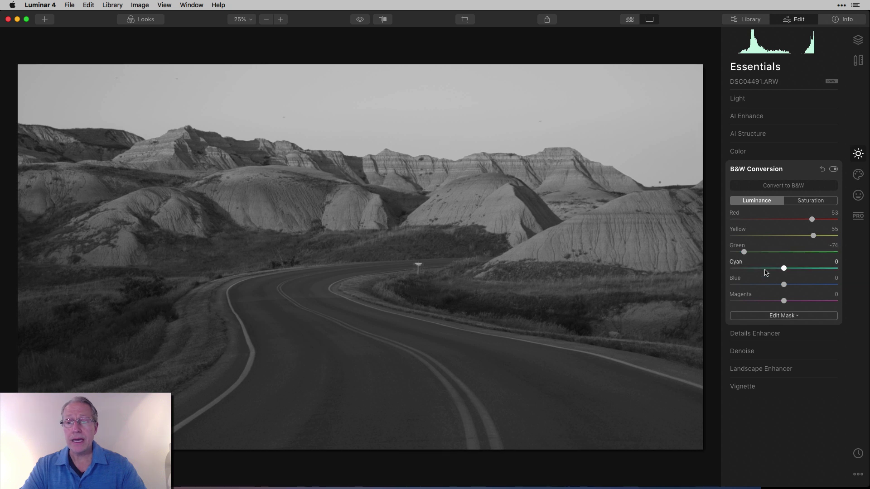
drag(784, 284, 809, 284)
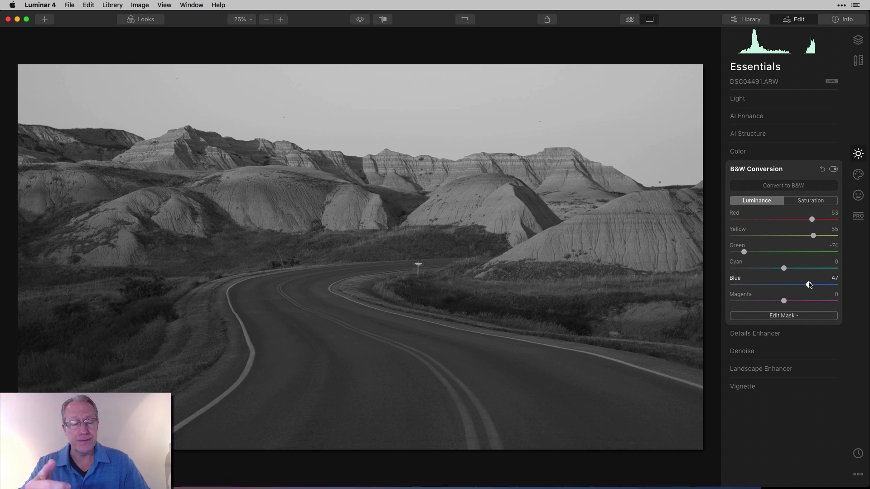
Choose Galaxy 1 in AI Sky Replacement's Sky Selection for a Milky Way sky.
click(858, 174)
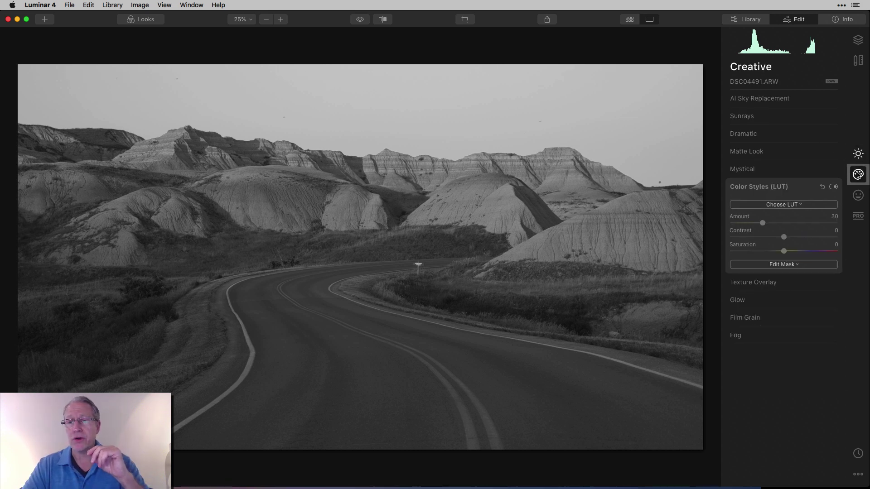
click(778, 99)
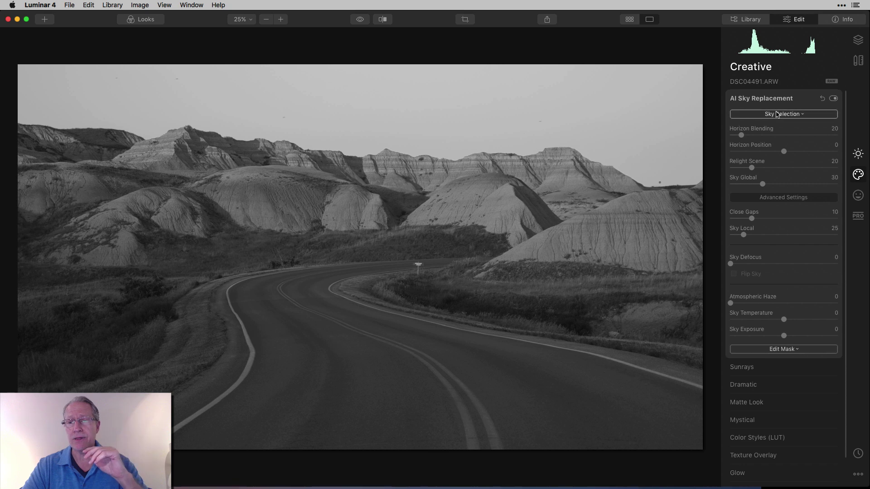
click(778, 114)
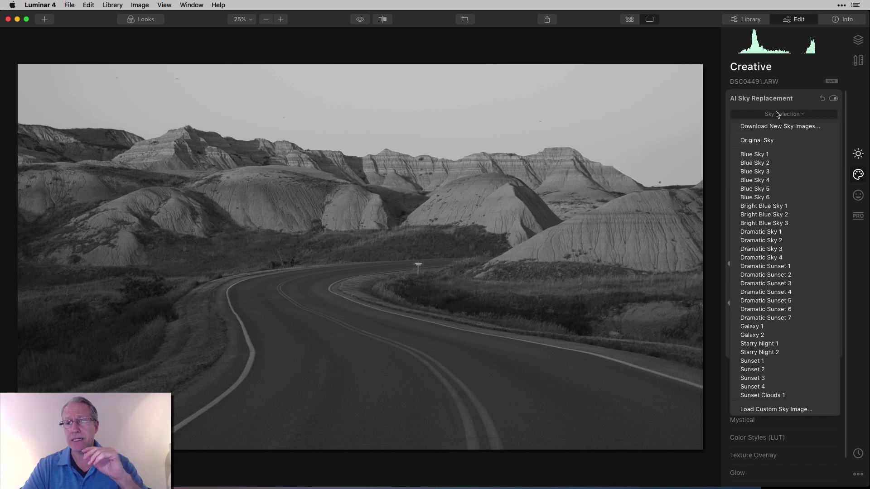
click(760, 328)
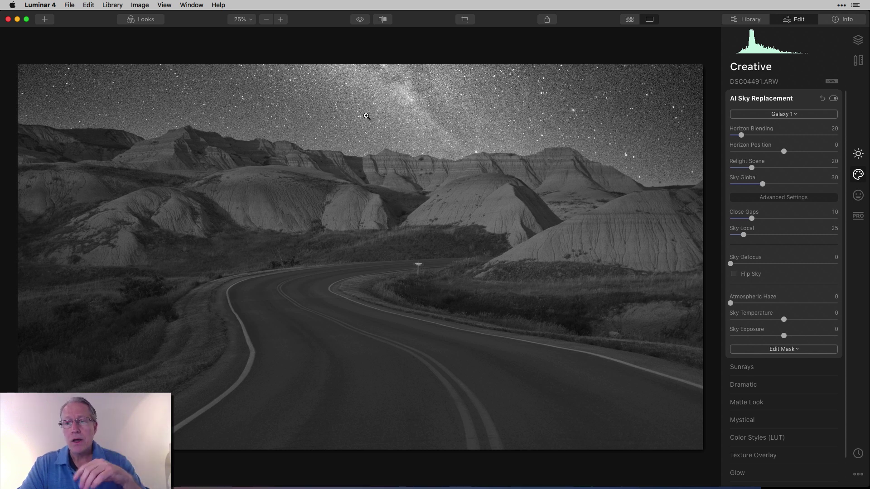
Set Details Enhancer Medium Details to 33, toggling the filter off and on to compare.
click(858, 154)
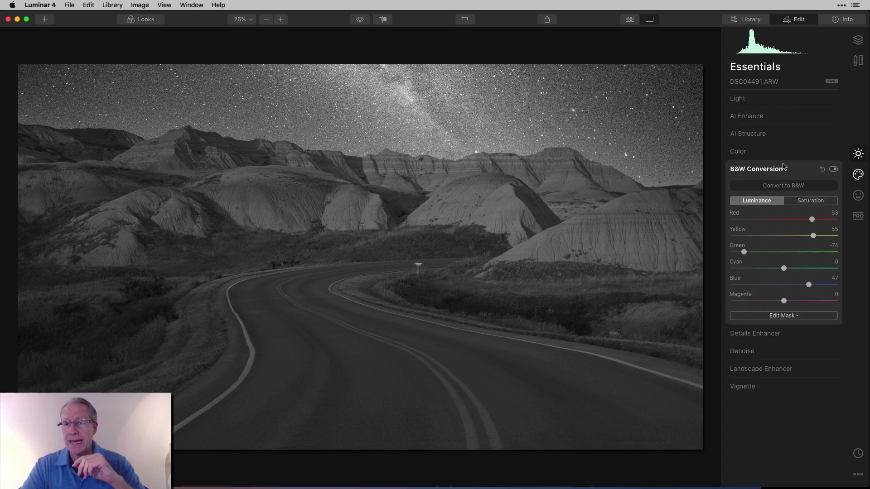
click(753, 334)
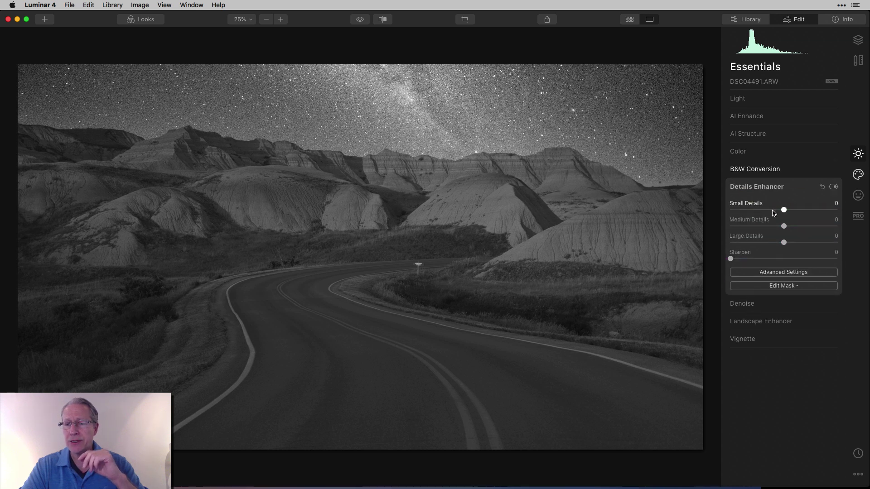
drag(784, 226, 803, 227)
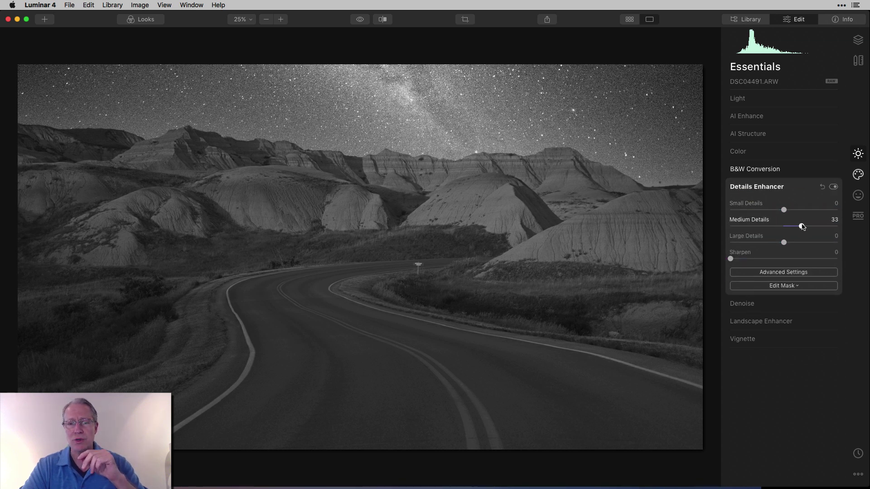
click(833, 187)
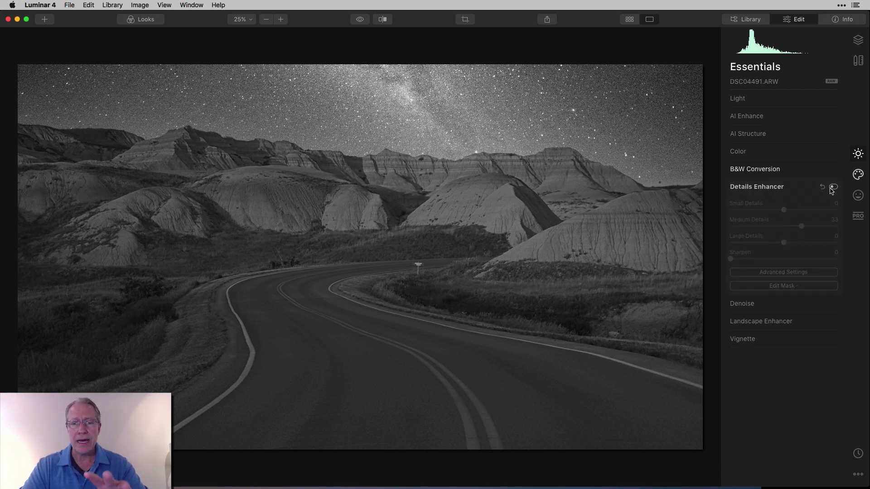
click(833, 187)
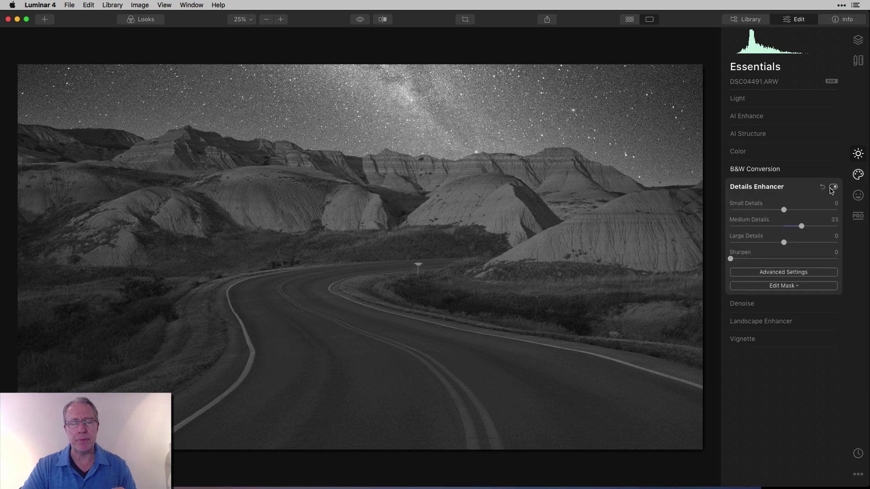
Apply the Creative Dramatic filter with its Amount at 45.
click(858, 175)
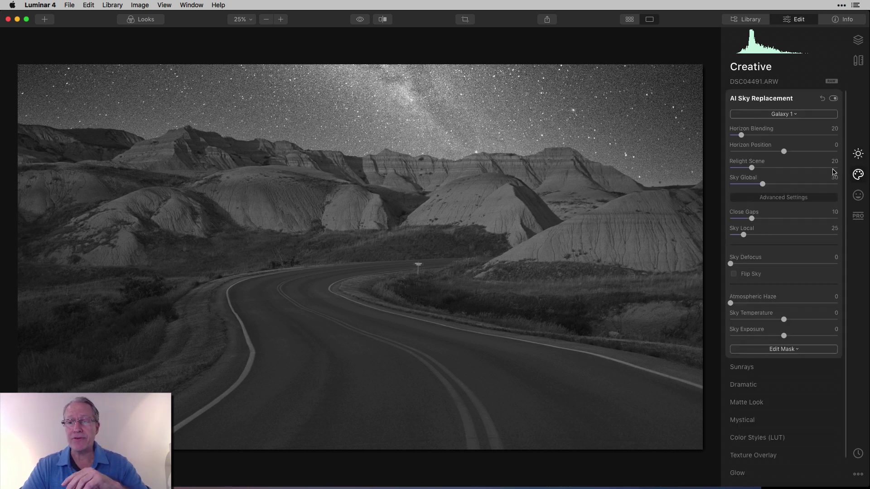
click(760, 385)
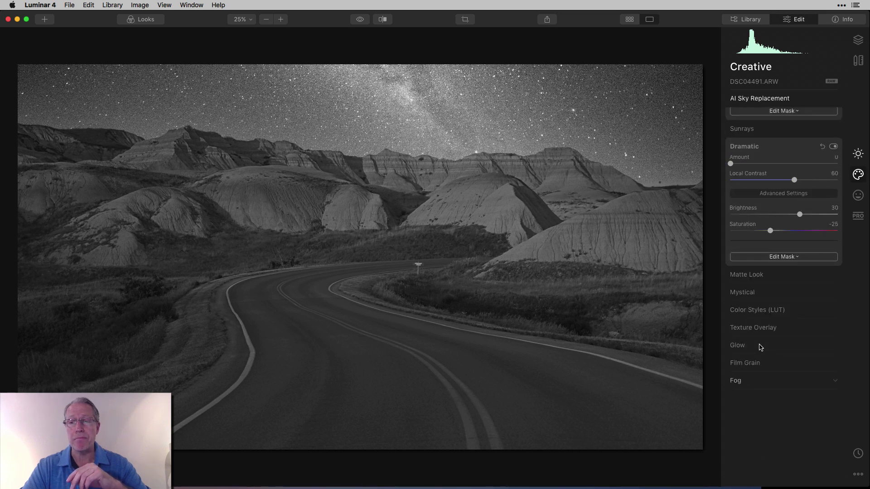
drag(730, 156, 781, 158)
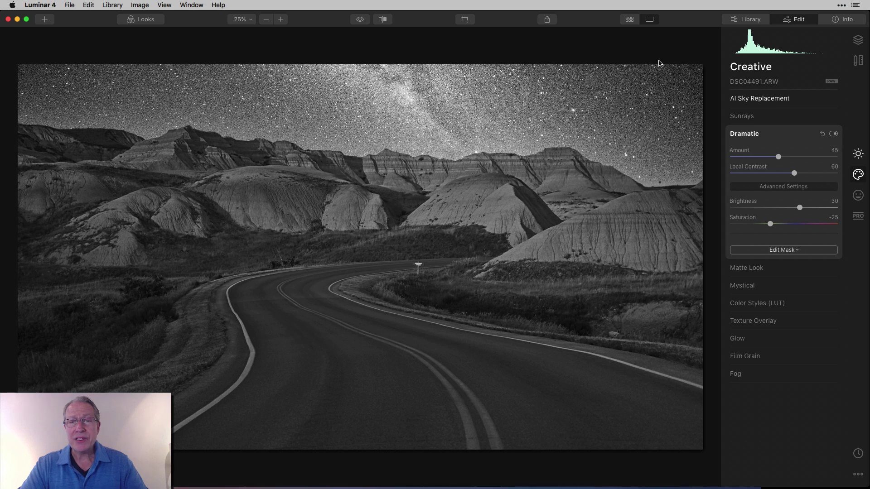
In the Light tool, raise Smart Contrast to 70 and drop Highlights to -100.
click(361, 21)
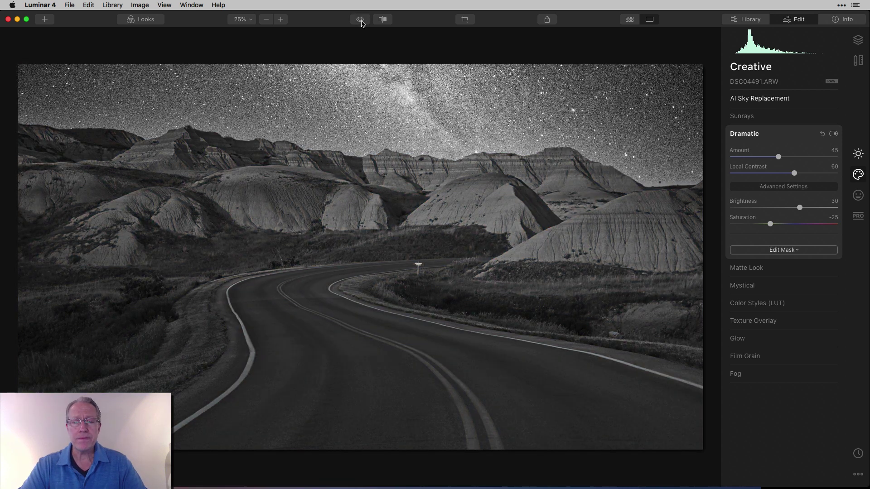
click(859, 153)
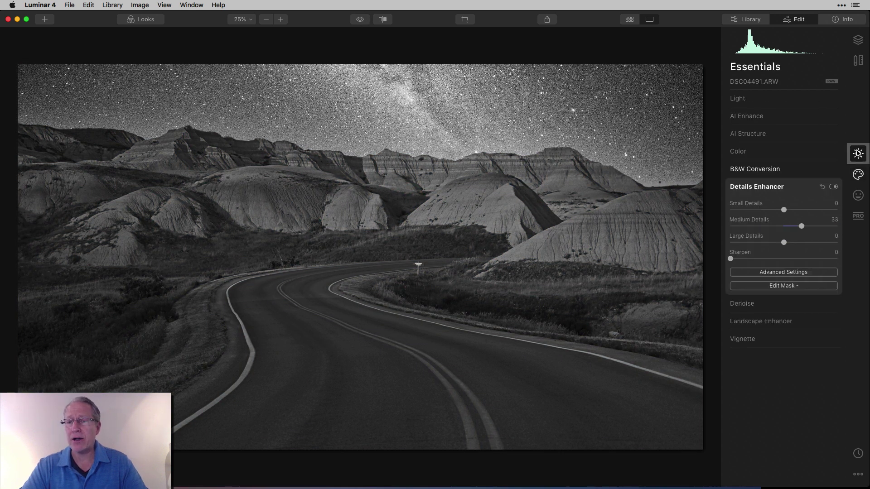
click(750, 100)
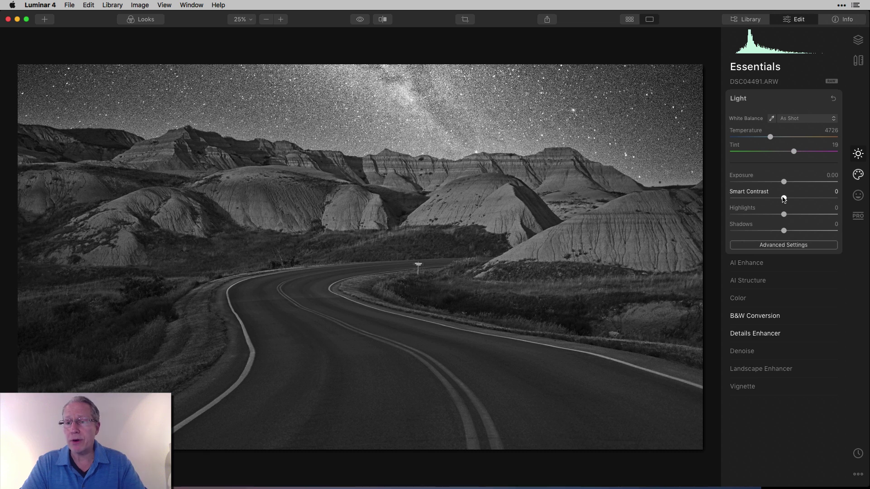
drag(783, 197, 822, 199)
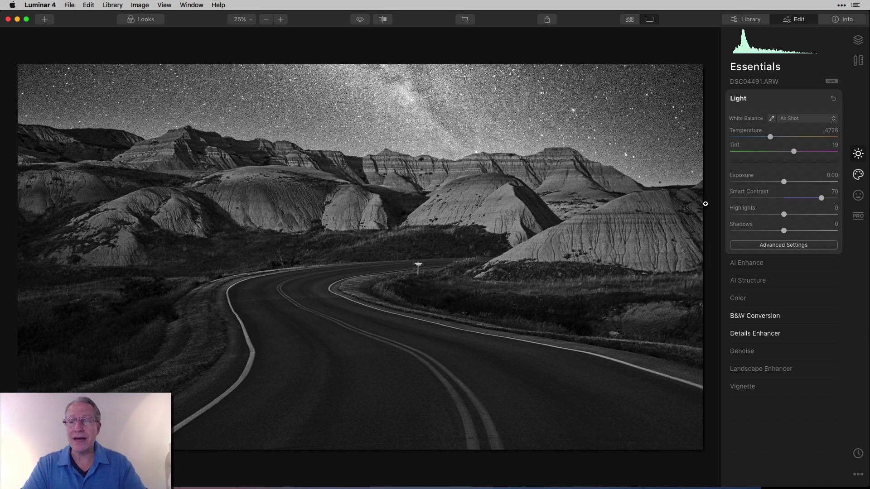
drag(783, 215, 716, 214)
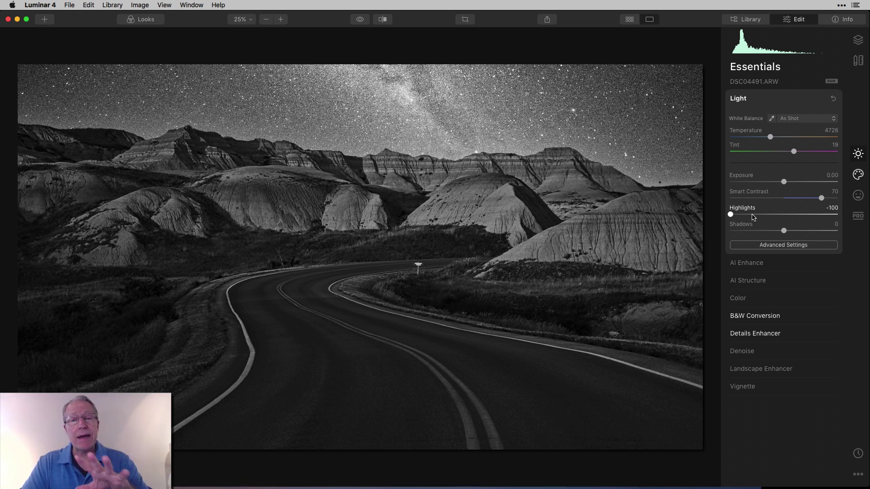
Set Advanced Contrast to Highlights 34, Midtones 72, Shadows 29, then toggle it to compare.
click(858, 216)
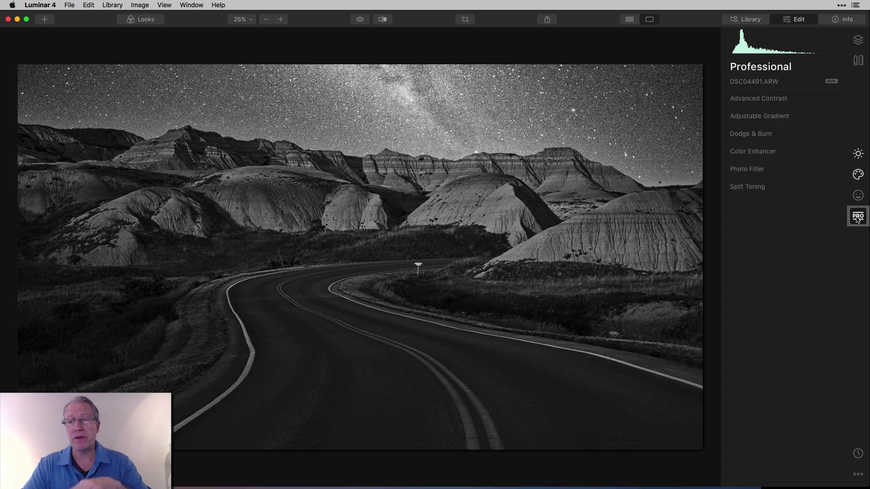
click(774, 102)
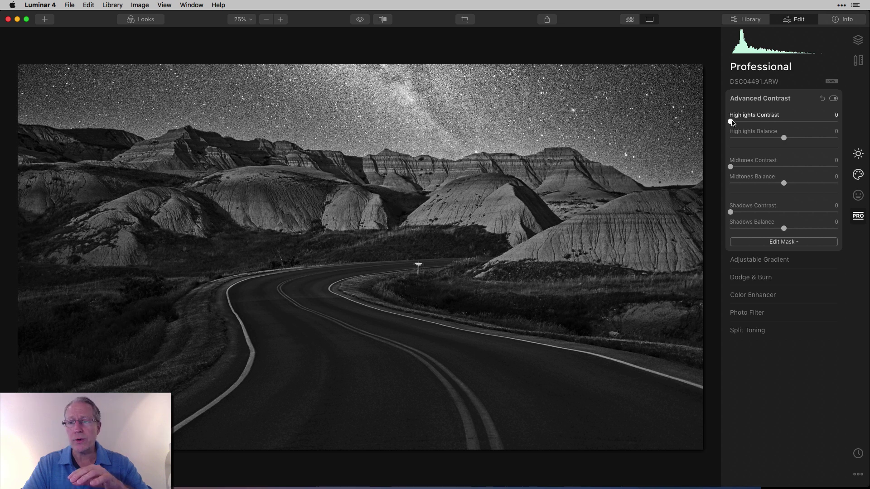
drag(730, 122, 768, 122)
drag(731, 167, 812, 169)
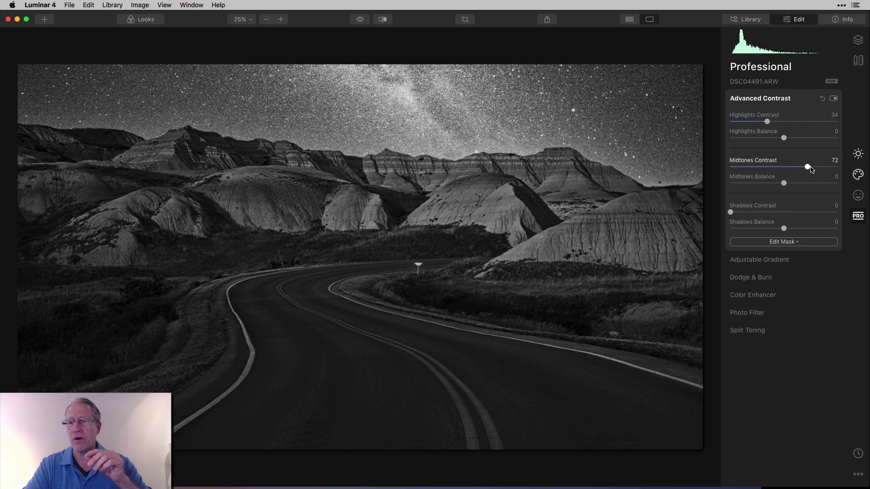
drag(731, 213, 763, 215)
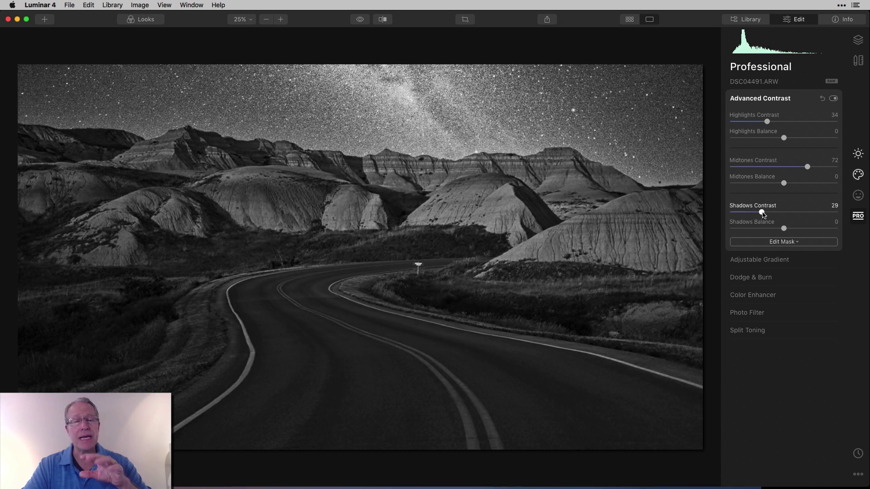
click(834, 99)
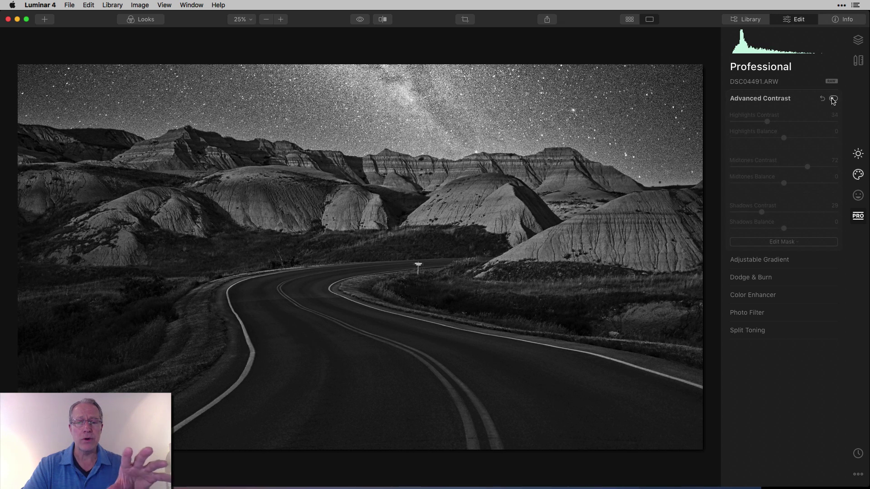
click(833, 99)
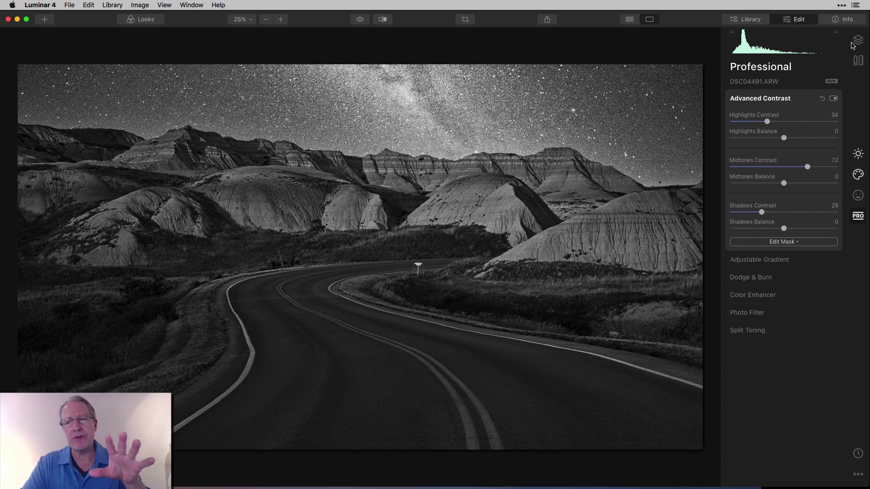
Apply the Chicago LUT in Color Styles (LUT) and toggle it off and on to compare.
click(863, 176)
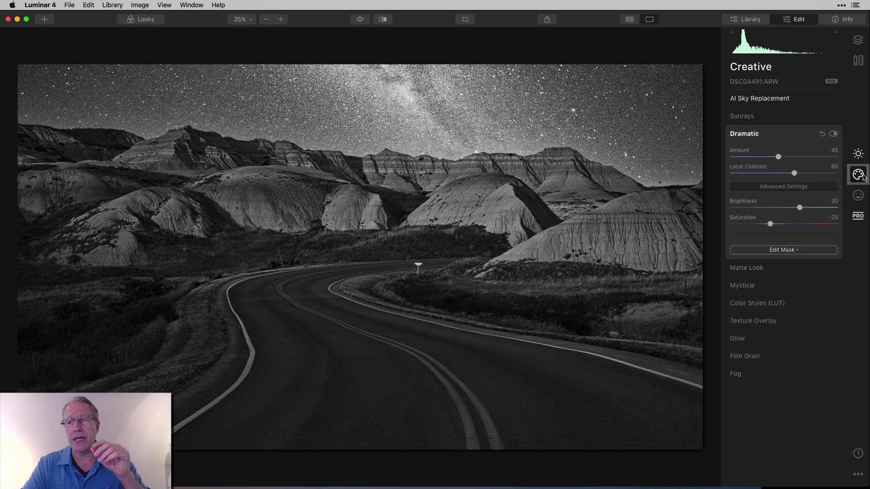
click(775, 303)
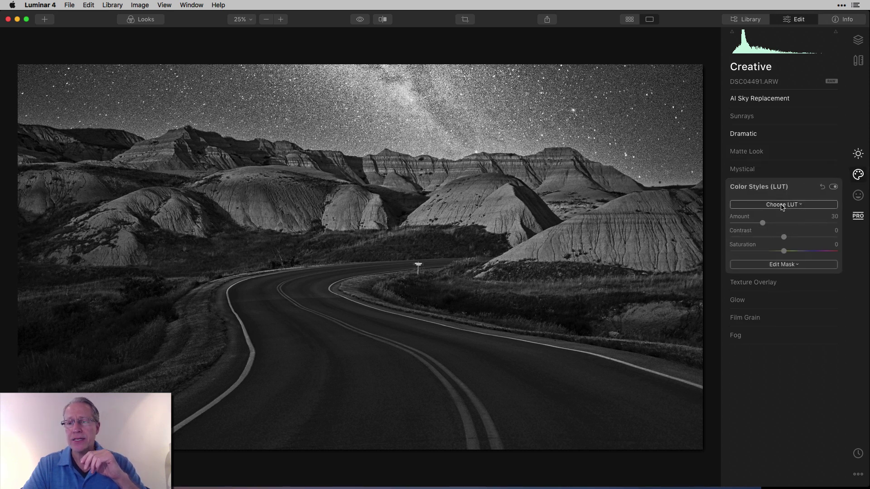
click(770, 205)
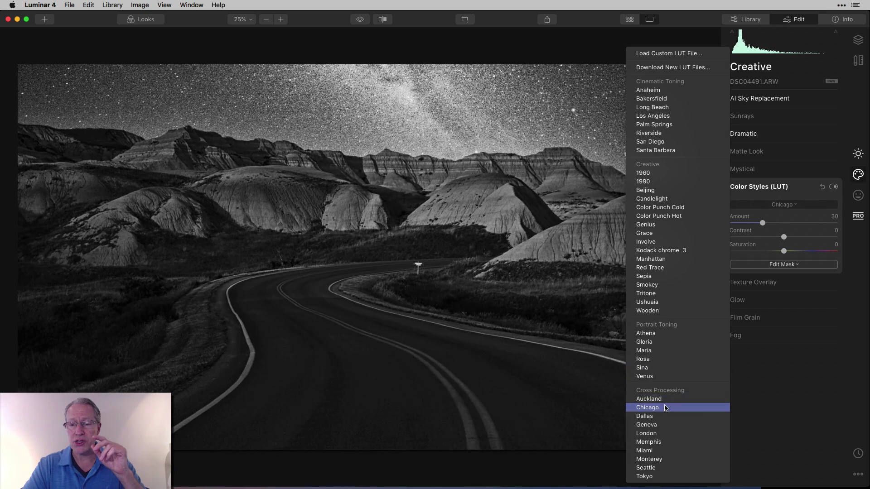
click(665, 408)
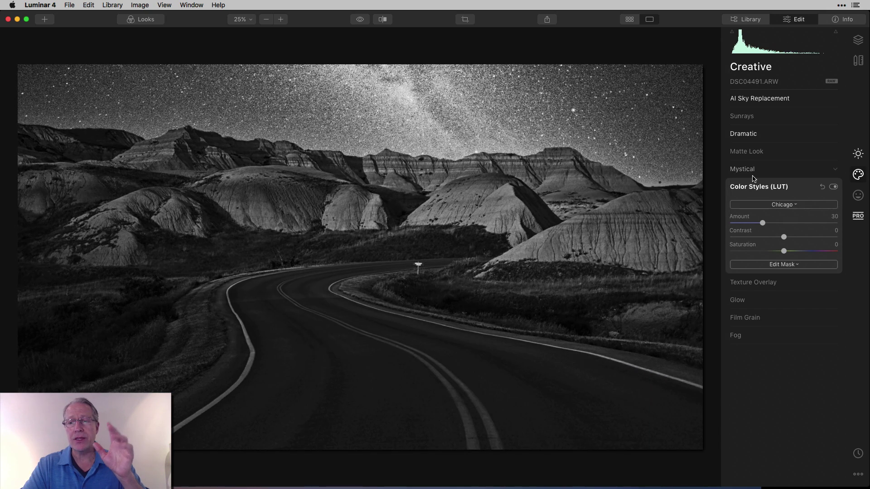
click(832, 188)
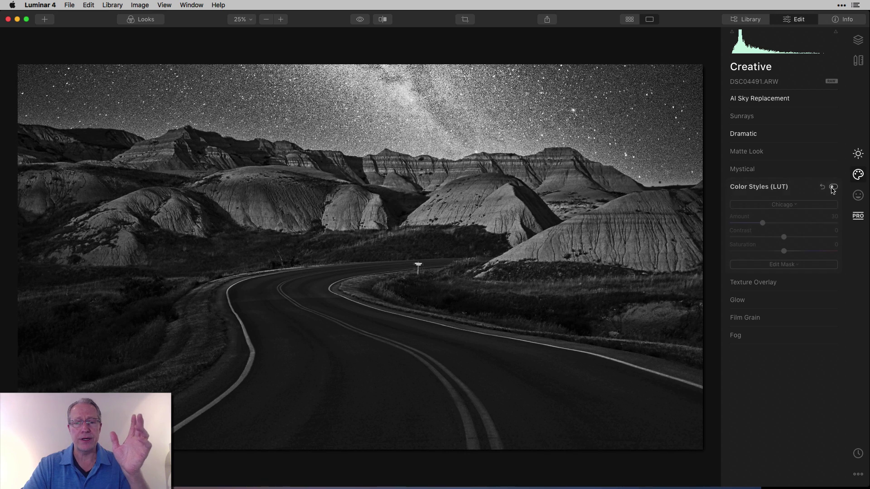
click(833, 188)
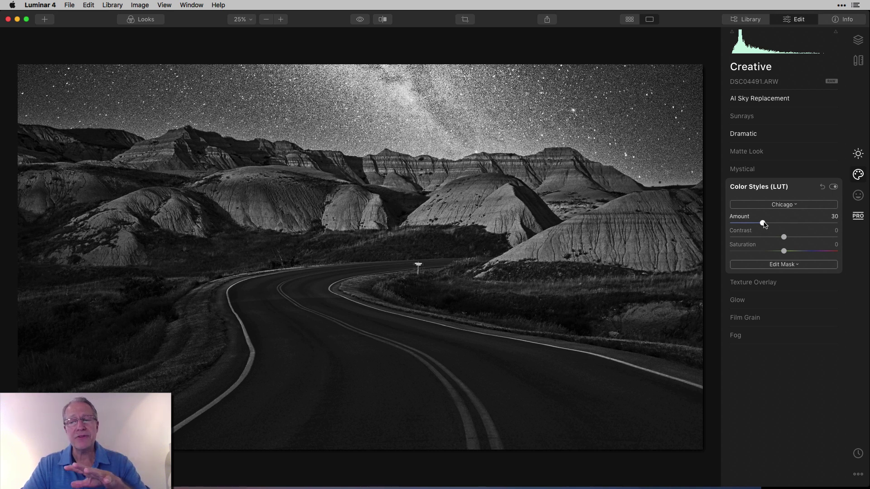
Settle the Chicago LUT Amount at 30 and compare against the original photo.
drag(764, 225, 799, 220)
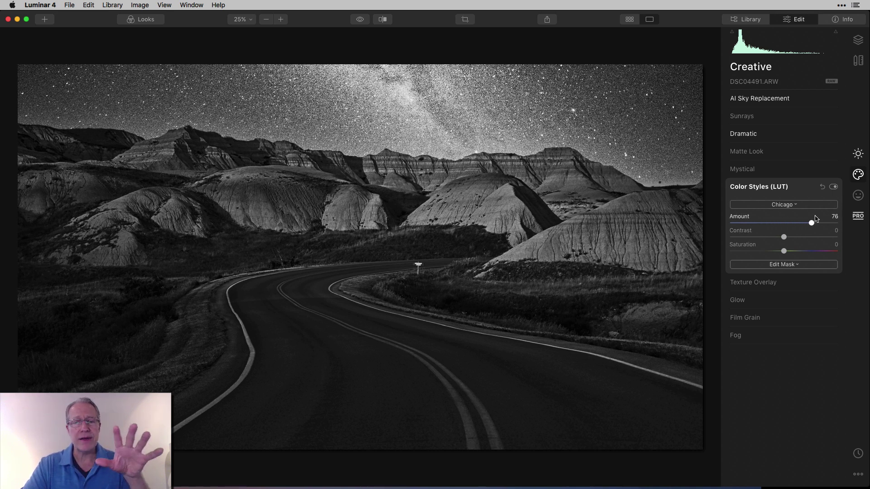
drag(812, 222, 774, 221)
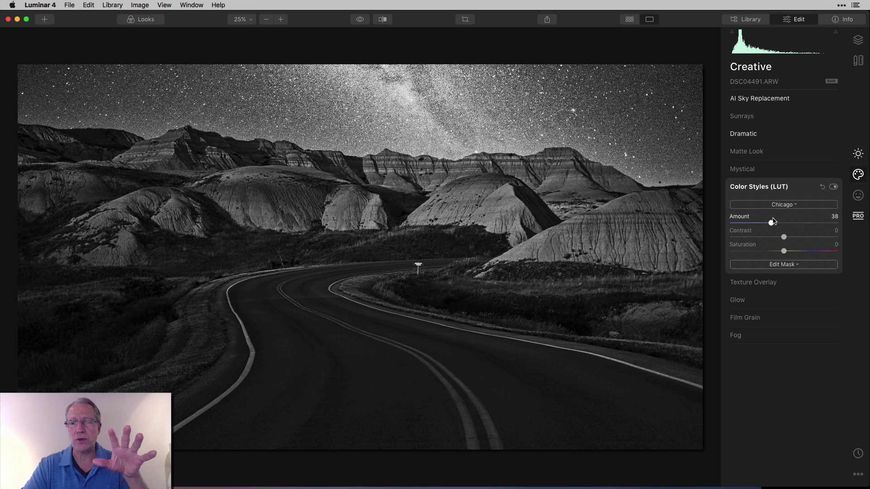
scroll(745, 219, down, 4)
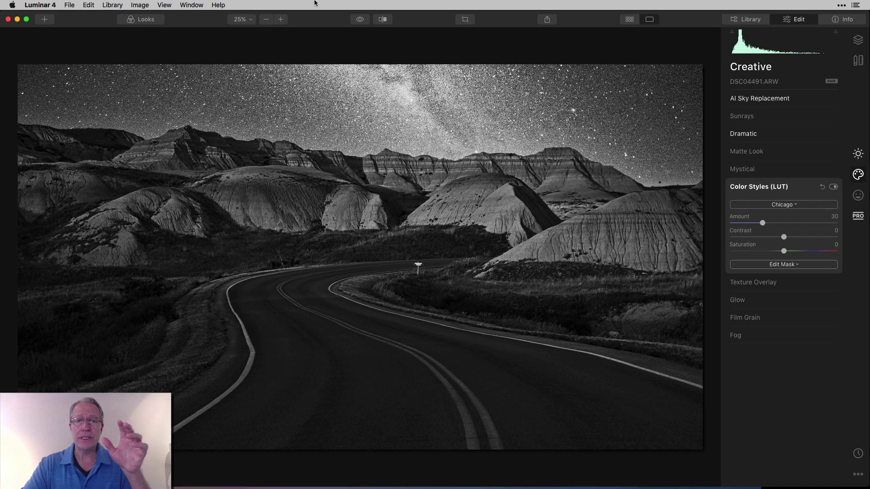
click(361, 20)
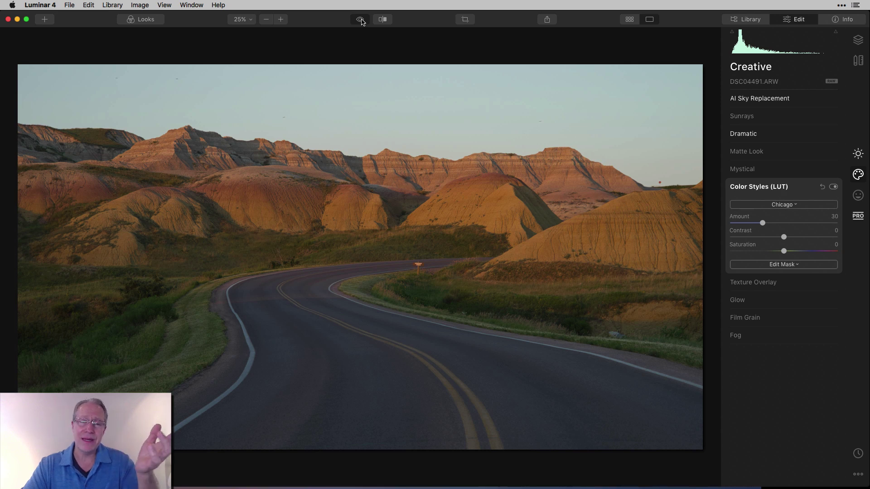
click(361, 20)
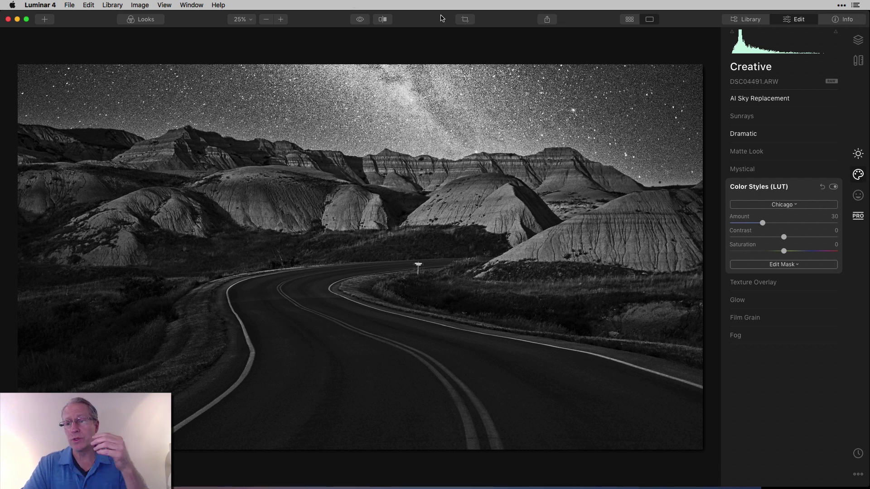
Set Split Toning highlights to hue 206/saturation 19 and shadows to hue 215/saturation 16.
click(857, 218)
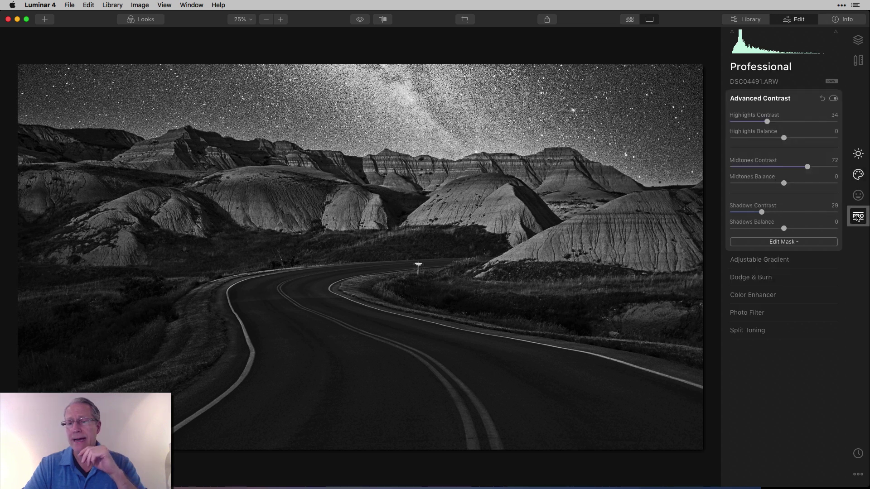
click(756, 331)
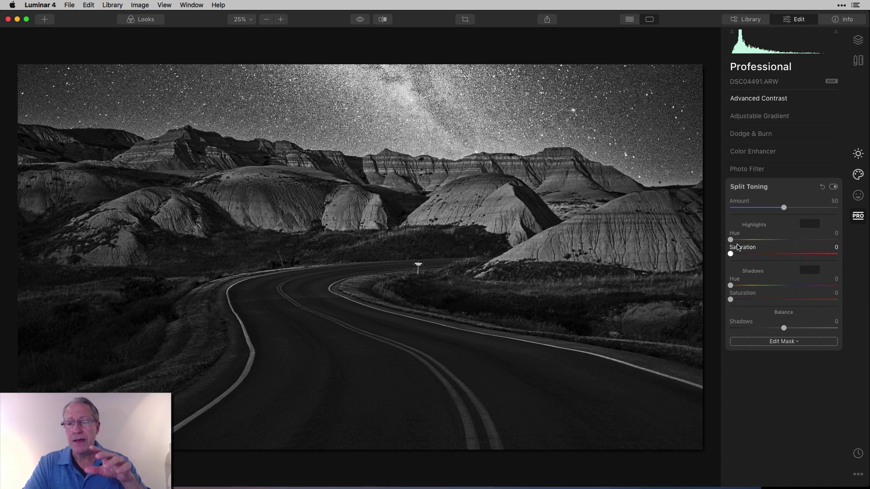
drag(730, 239, 797, 233)
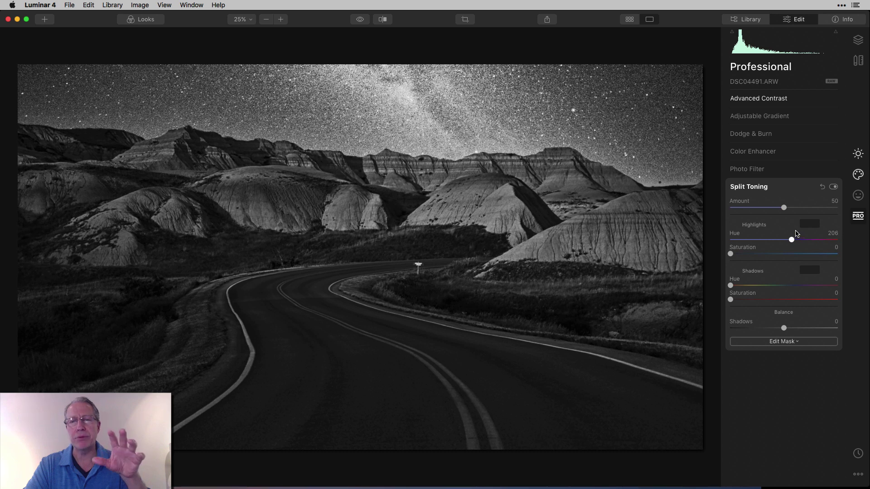
drag(730, 253, 754, 256)
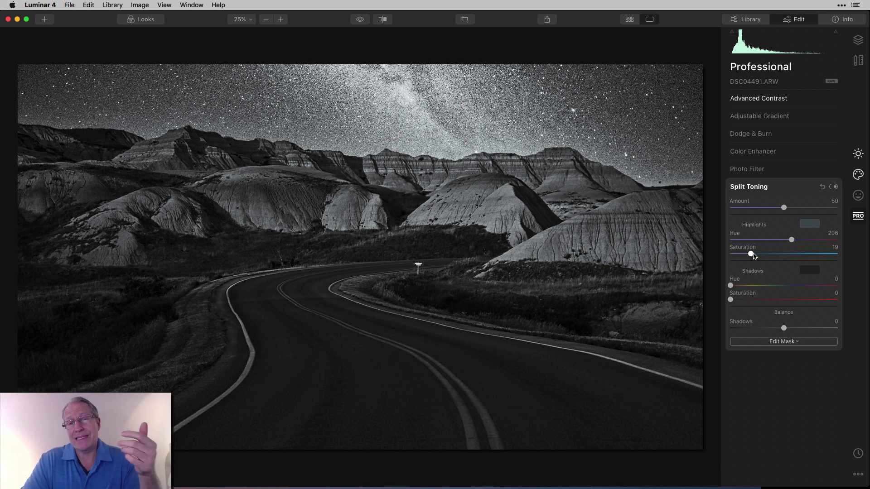
drag(731, 286, 797, 286)
drag(731, 299, 748, 301)
click(833, 187)
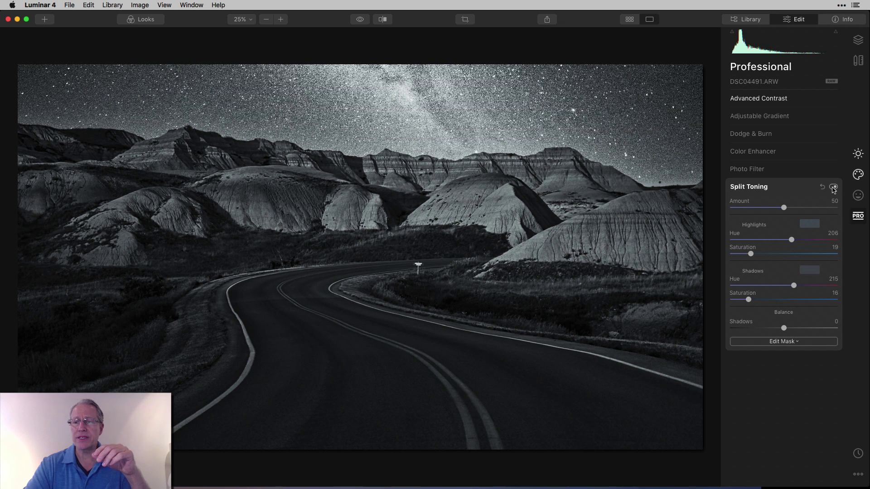
click(834, 187)
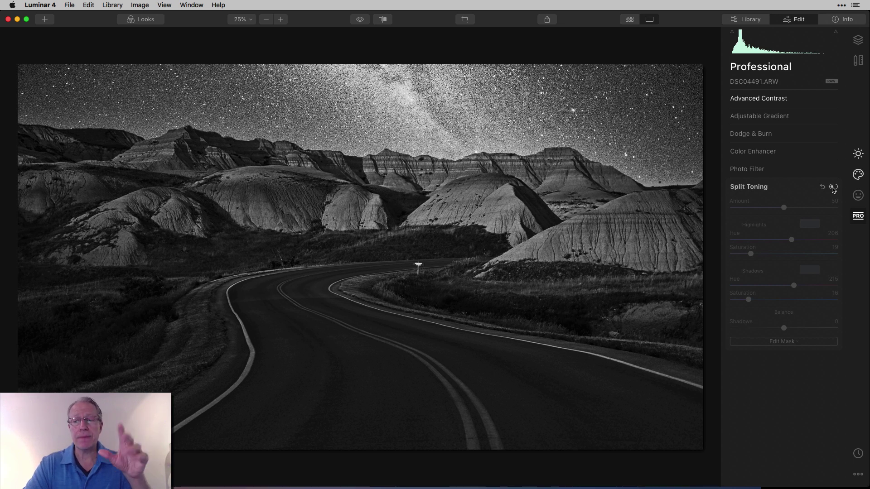
click(833, 187)
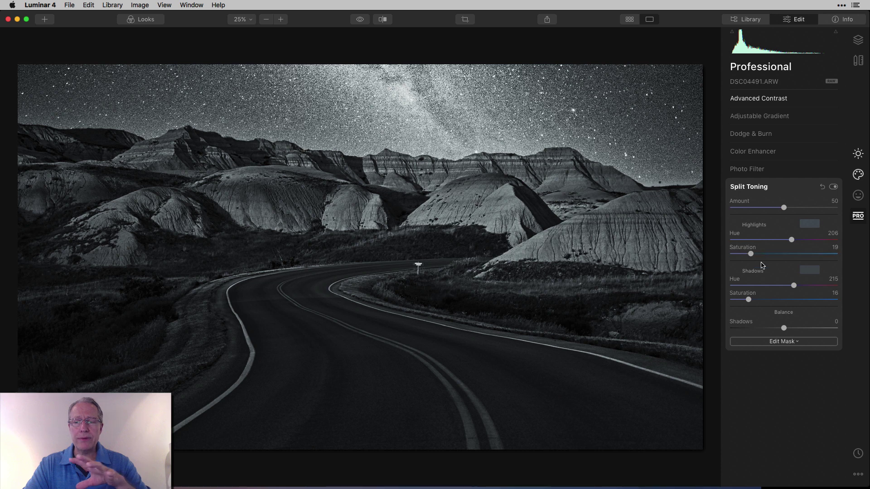
Add a Photo Filter at Amount 15 with Hue 233, then collapse it.
click(777, 174)
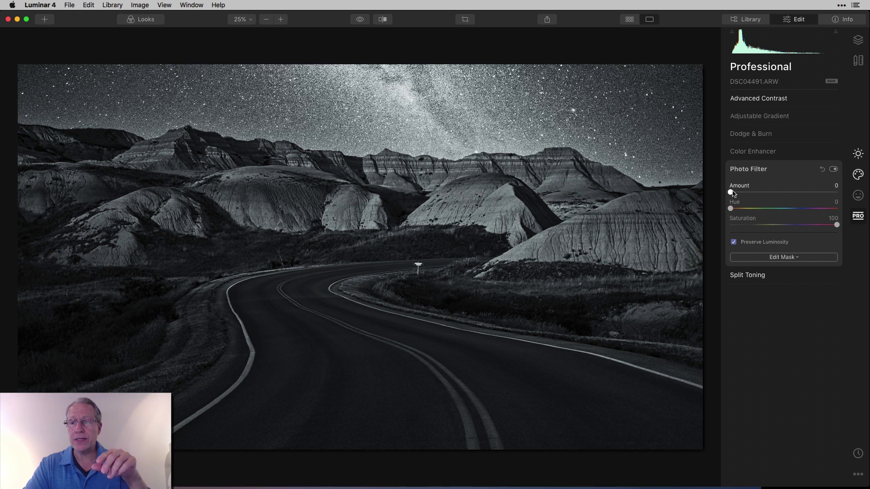
drag(731, 192, 803, 211)
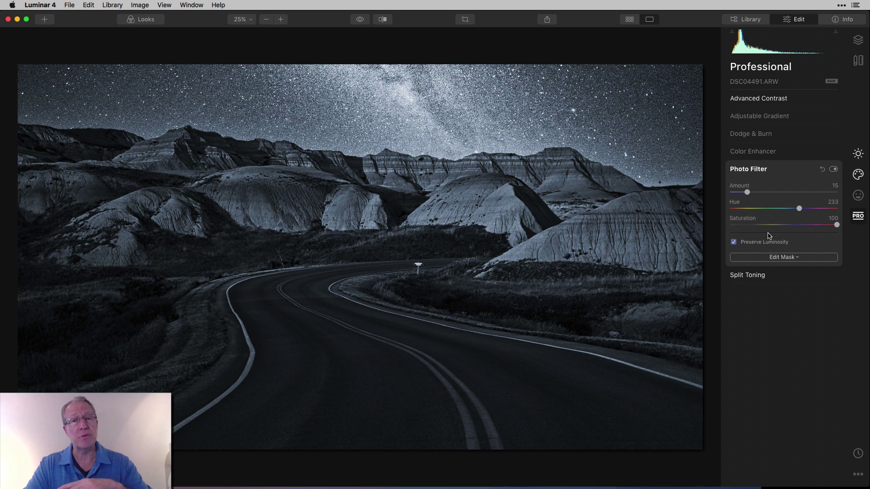
click(798, 171)
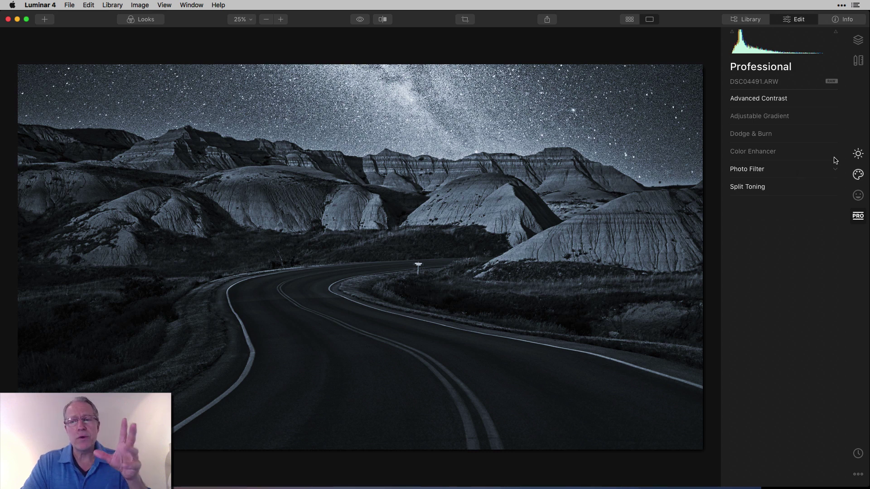
In Essentials, darken the photo's edges with a Vignette of Amount -62 and Size 21.
click(858, 156)
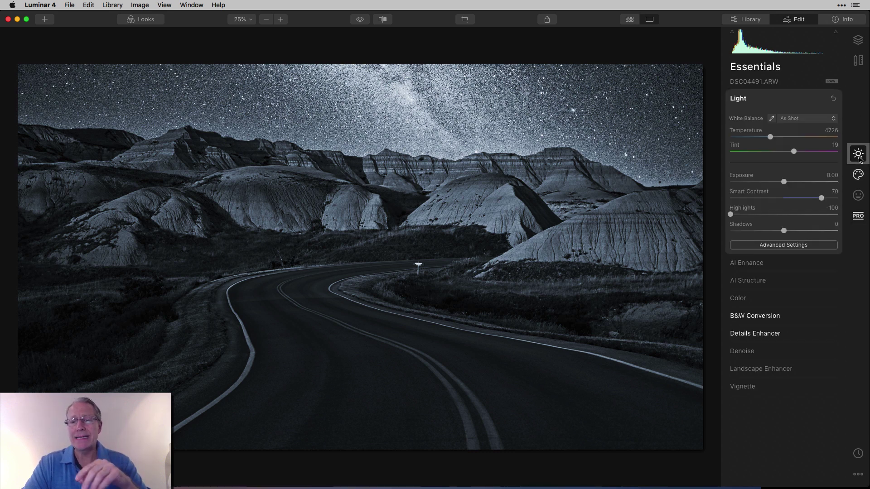
click(757, 389)
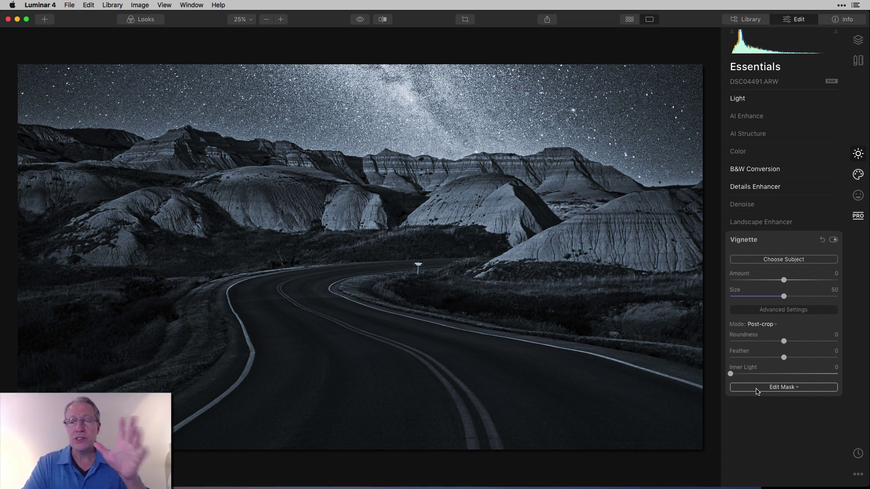
drag(784, 280, 753, 297)
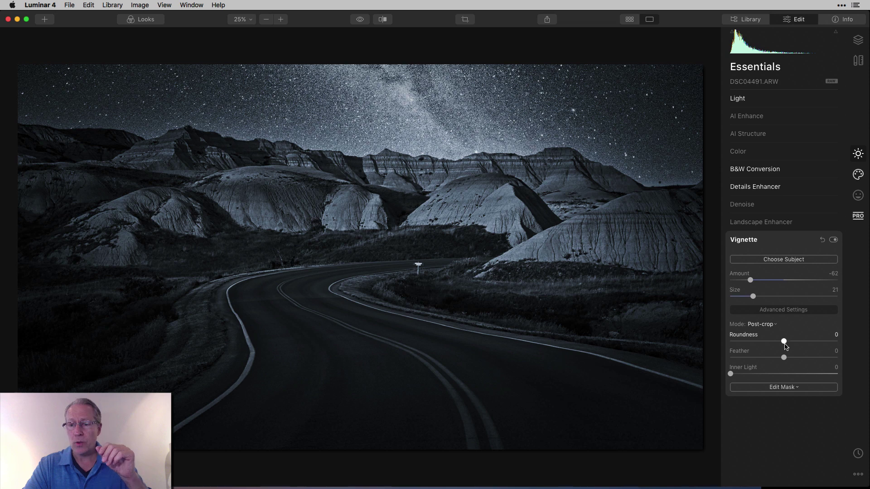
Set the vignette's advanced Roundness to -35 and Feather to 32.
drag(783, 341, 765, 342)
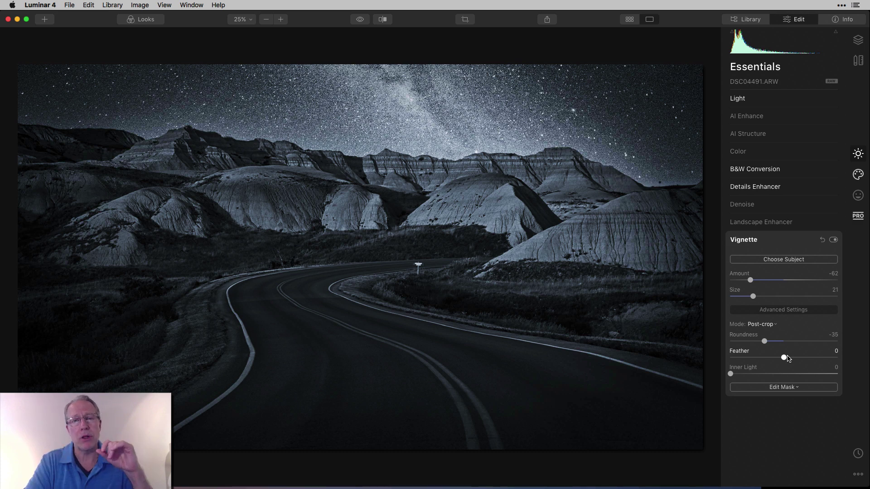
drag(788, 358, 803, 358)
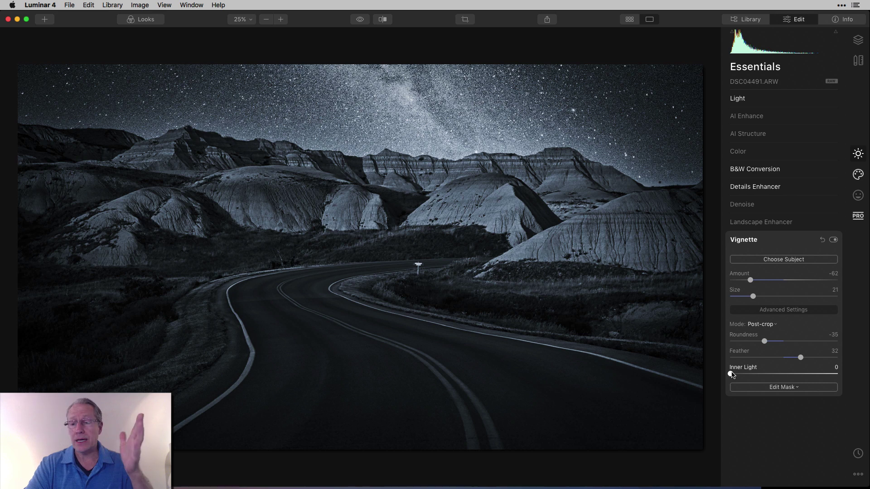
Raise vignette Inner Light to 79, then toggle the vignette off and on to compare.
drag(731, 373, 820, 372)
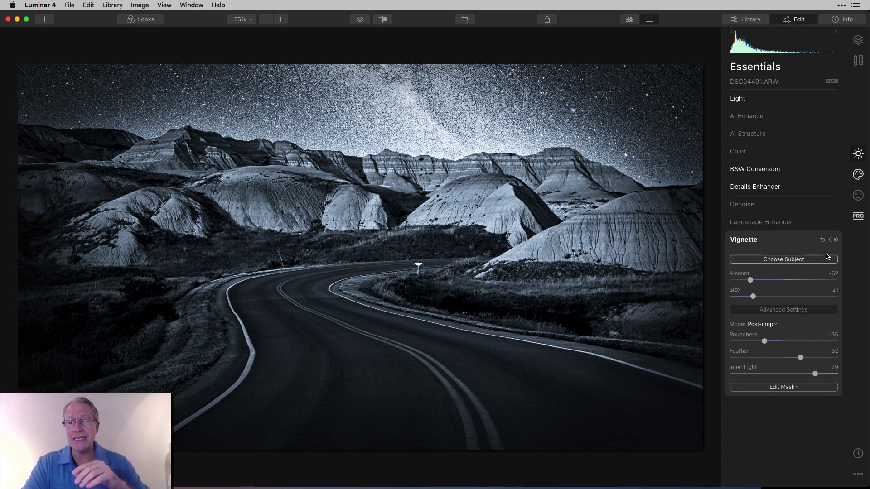
click(833, 241)
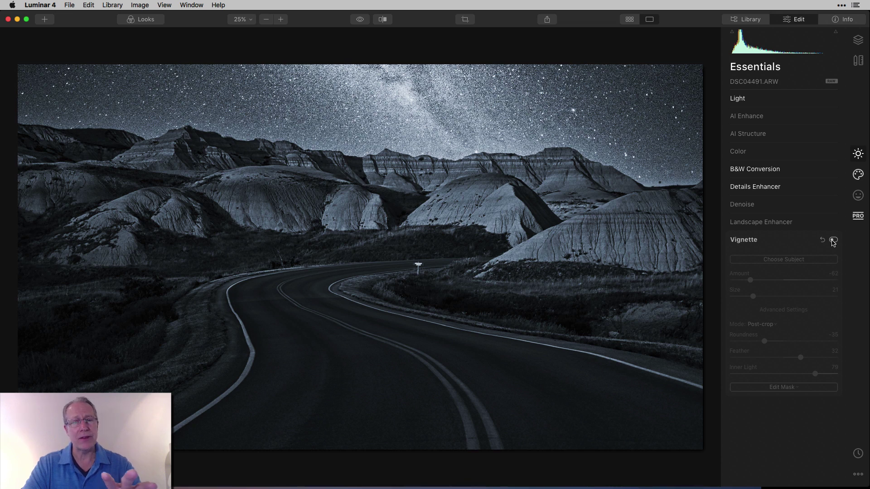
click(834, 241)
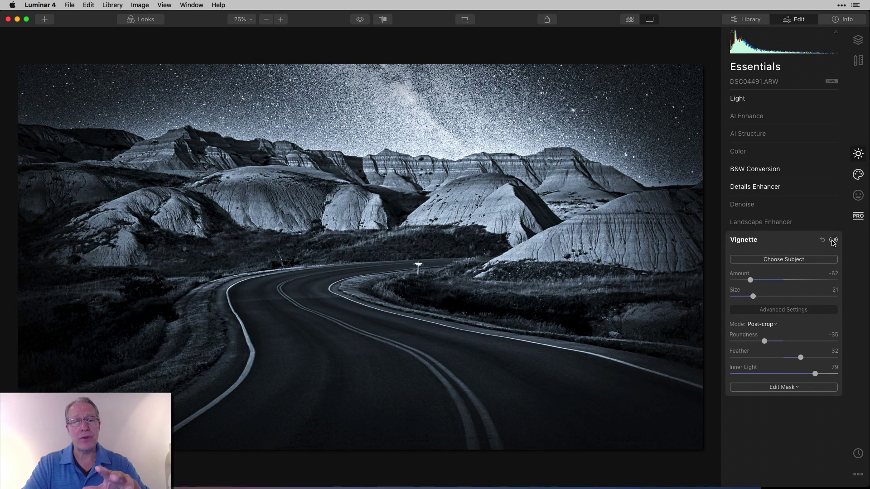
Use Choose Subject to set the vignette centre on the road in the lower middle.
click(786, 260)
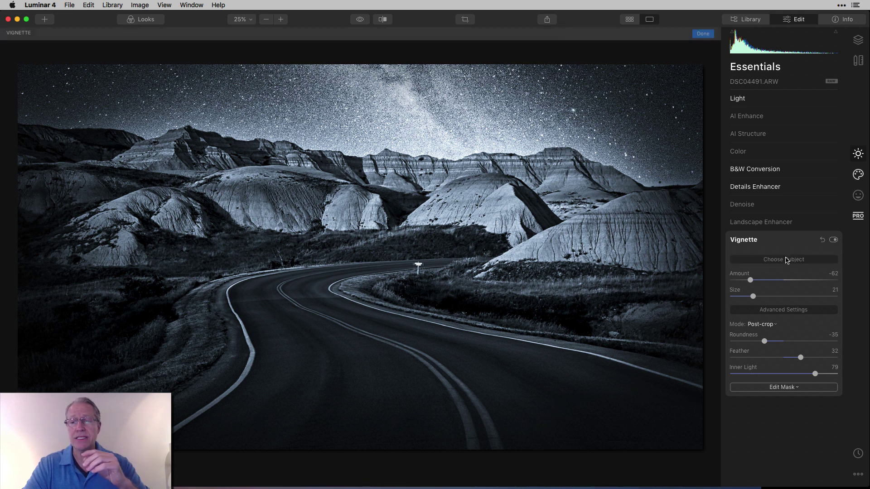
click(349, 330)
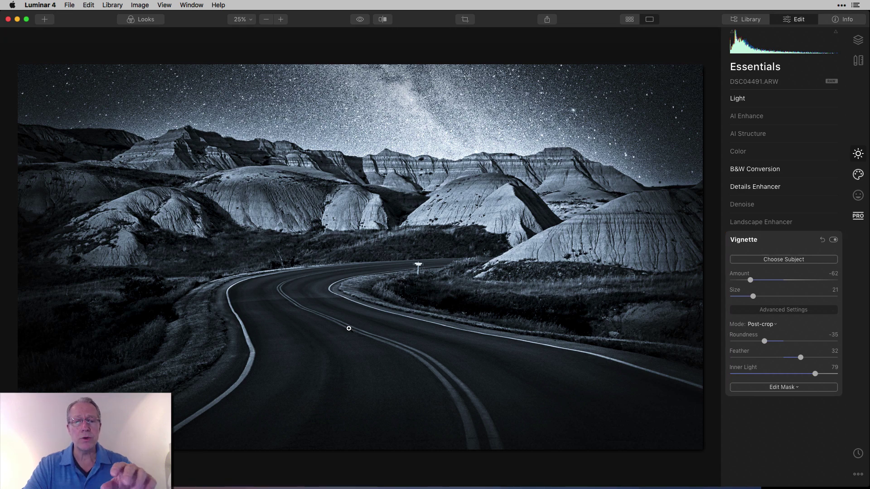
click(788, 260)
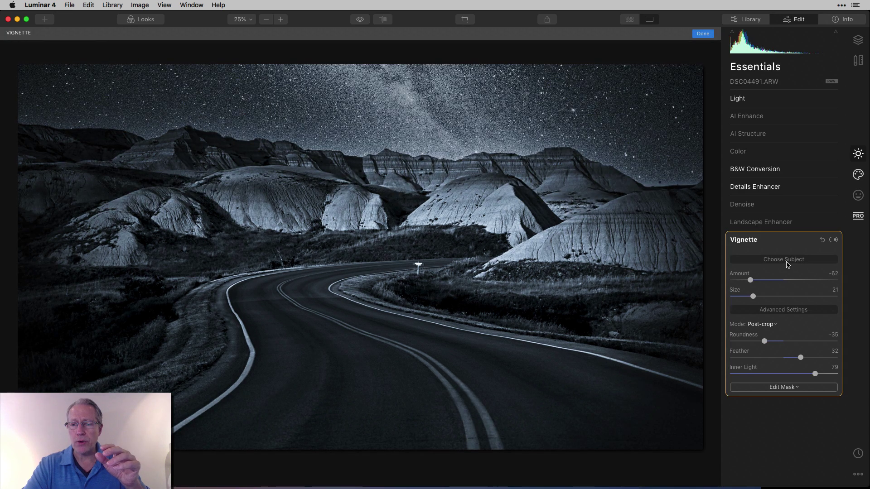
click(405, 372)
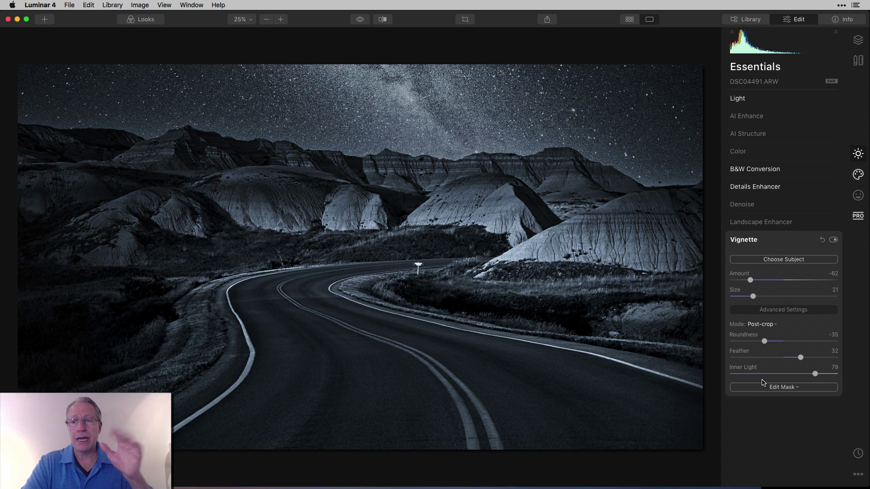
Add a new adjustment layer in Layers and show its Essentials adjustments.
click(855, 47)
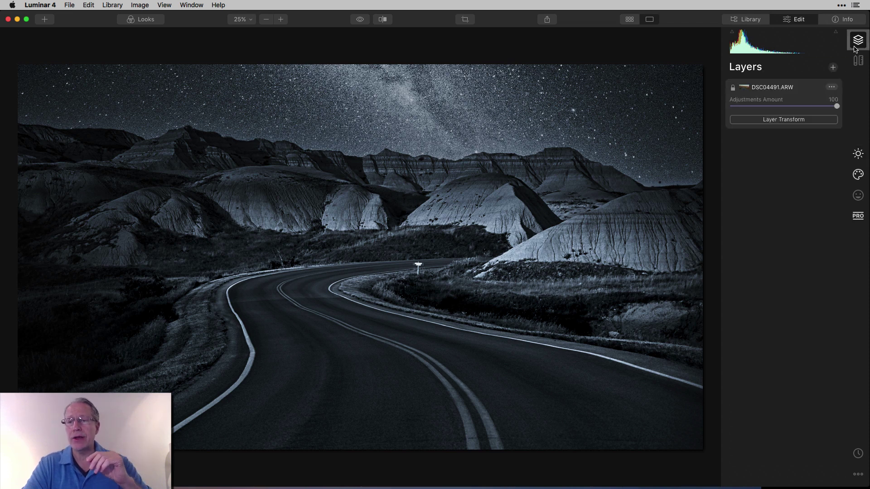
click(832, 67)
click(798, 84)
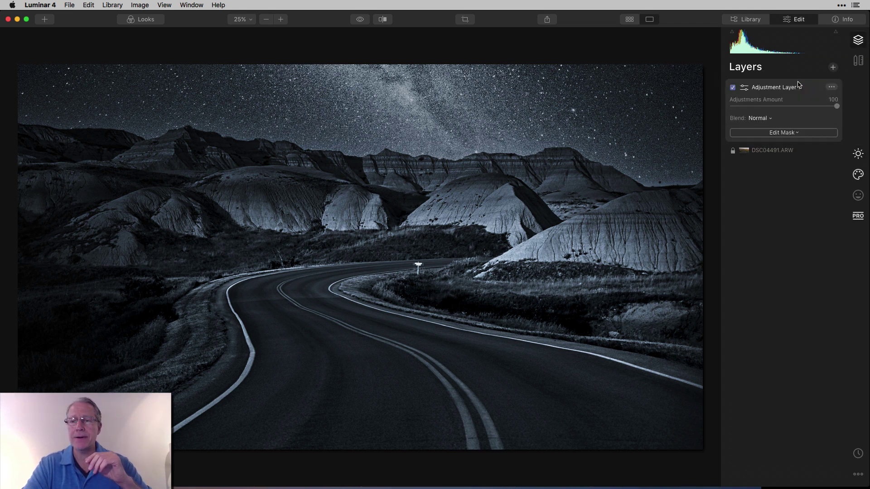
click(858, 154)
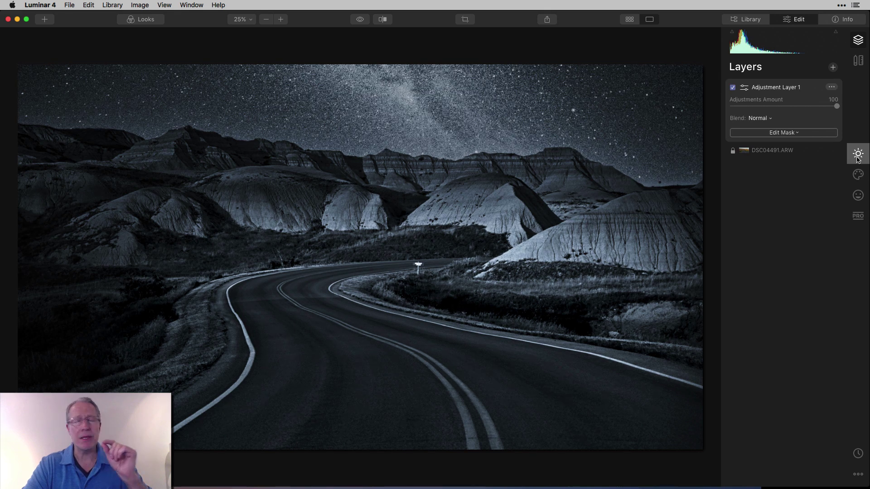
click(857, 157)
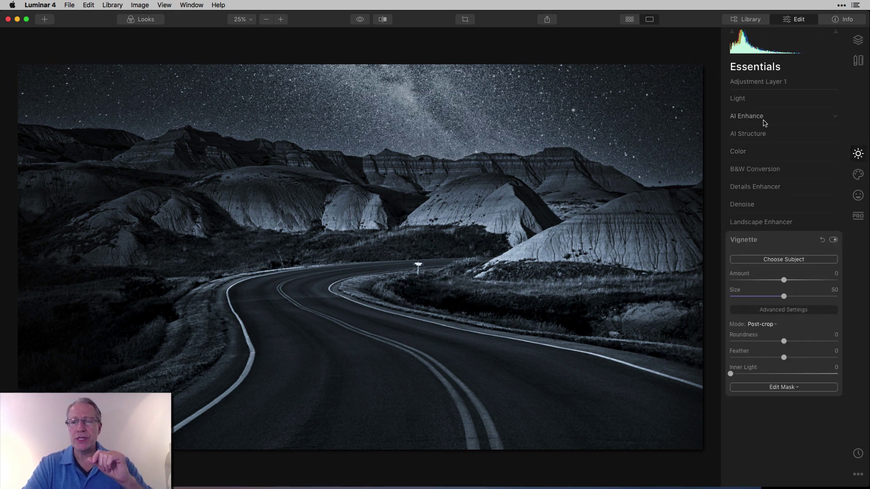
On the layer, set Highlights -100, Whites -40 and Smart Contrast 46, then view the original.
click(756, 103)
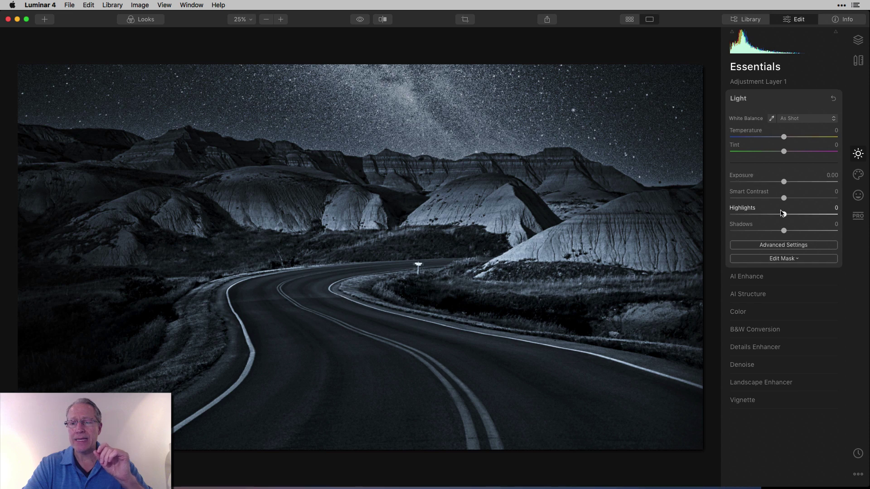
drag(783, 213, 735, 217)
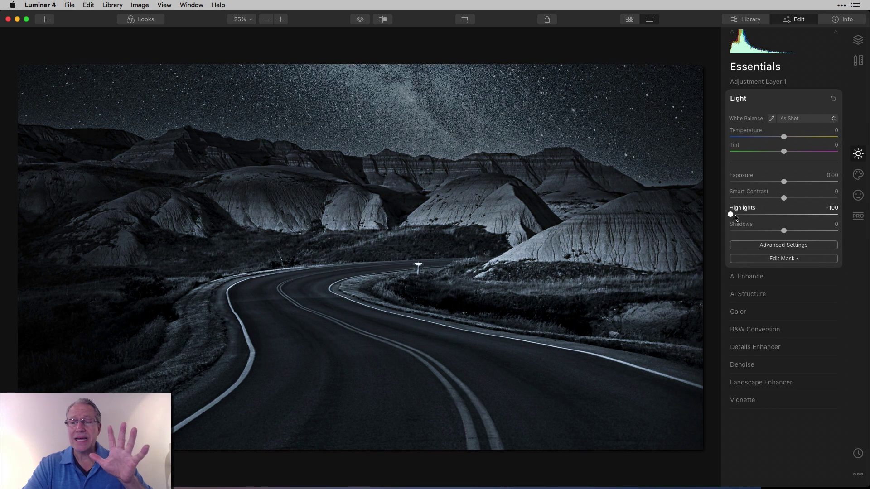
click(782, 245)
drag(784, 266, 762, 268)
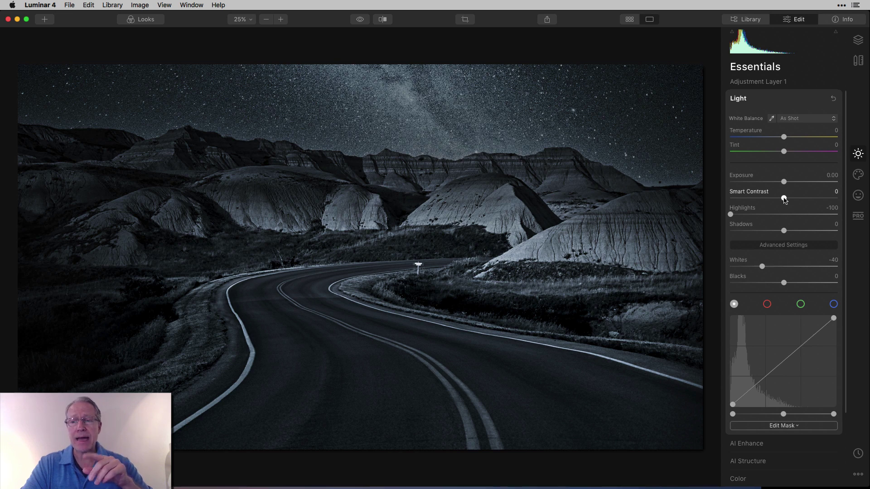
drag(785, 198, 809, 198)
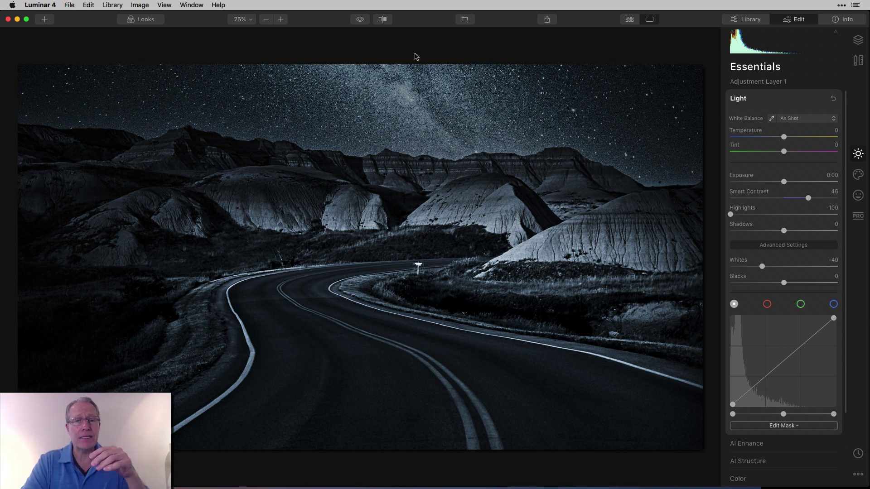
click(360, 20)
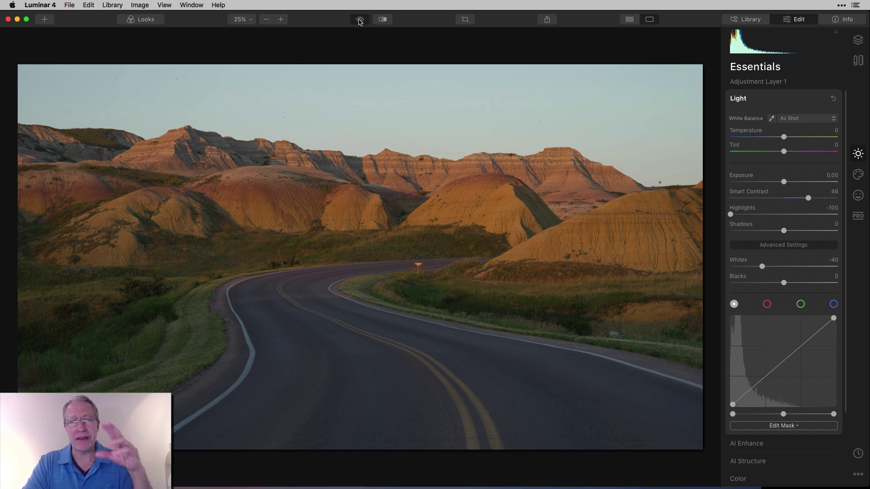
click(360, 20)
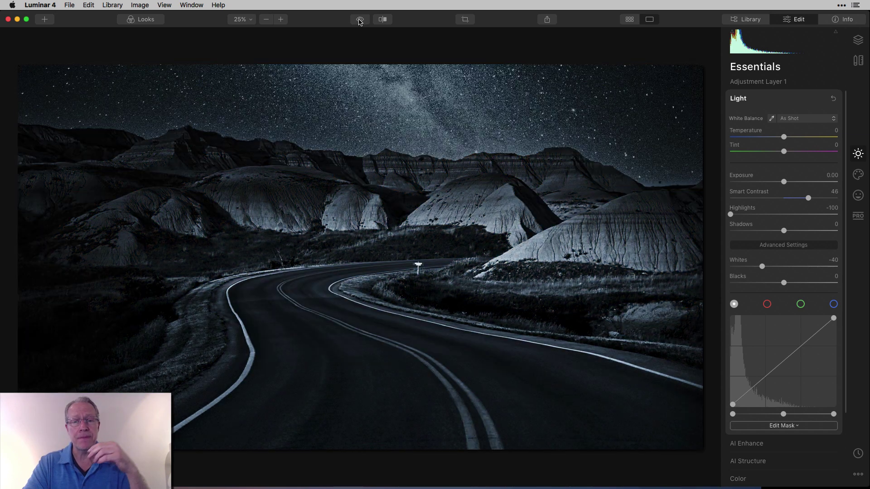
click(383, 19)
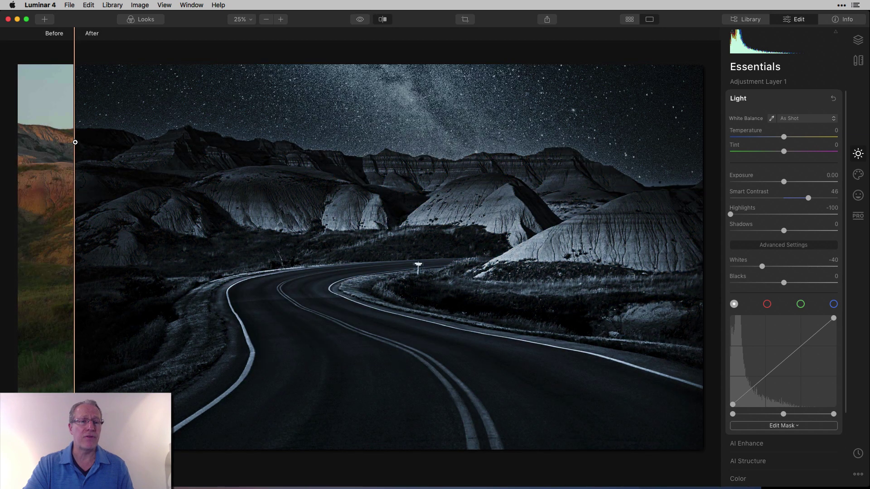
drag(75, 142, 207, 149)
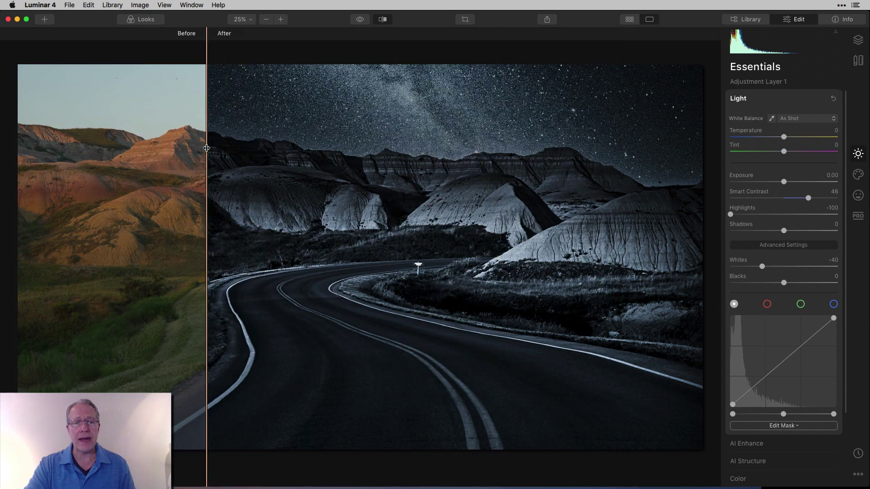
click(383, 19)
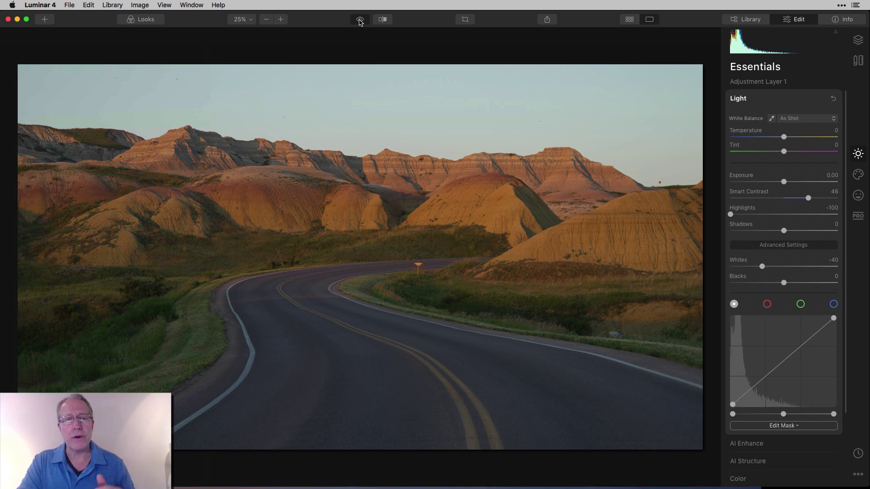
Show the edit again, compare it with the original in Before/After split view, then close compare.
click(360, 20)
click(383, 19)
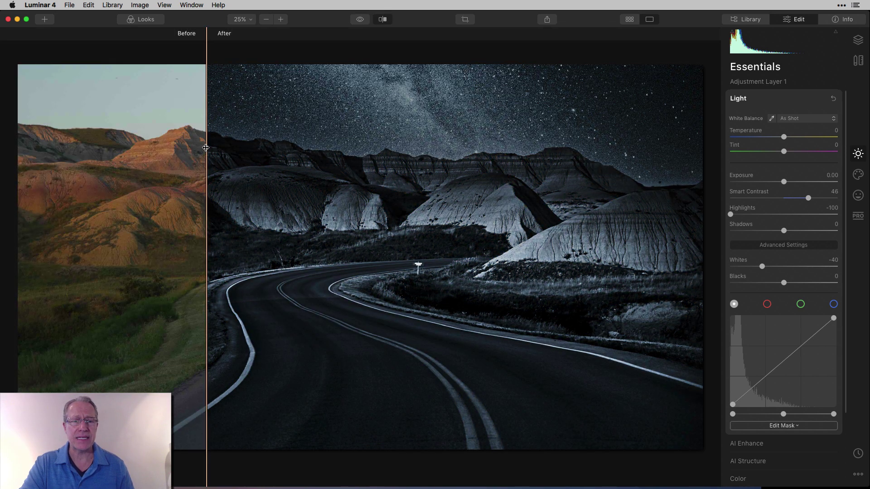
drag(206, 148, 275, 154)
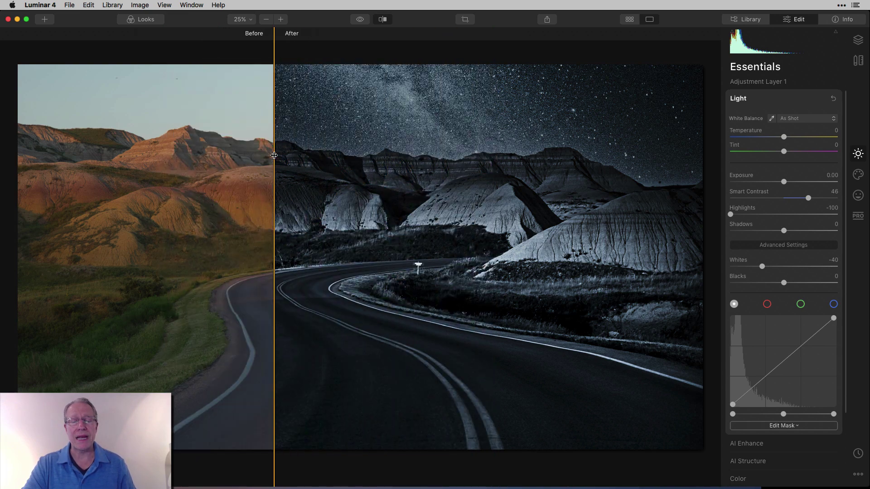
click(383, 20)
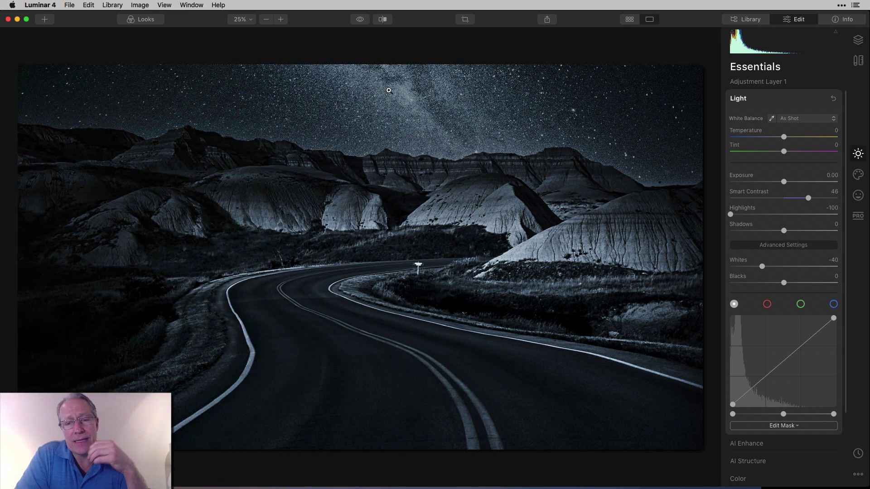